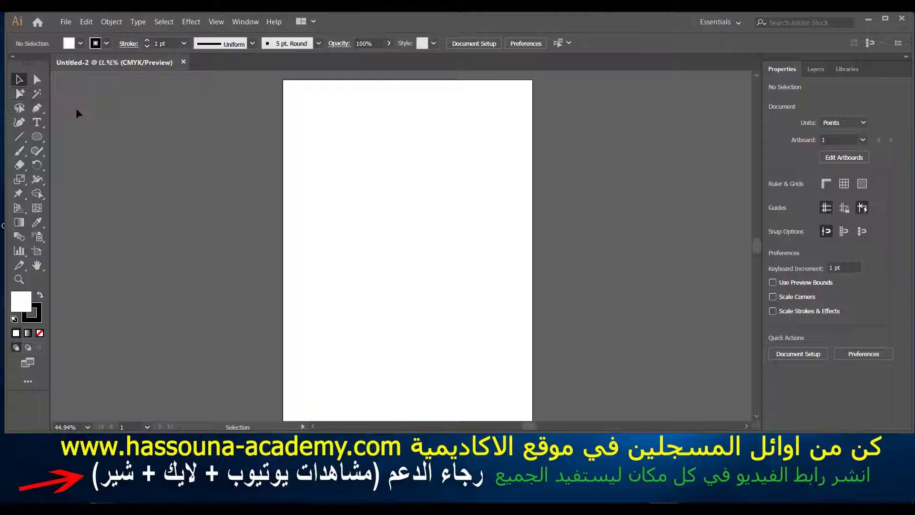
Step: Draw a 75 × 75 pt rounded square near the top-left of the artboard
left_click(45, 135)
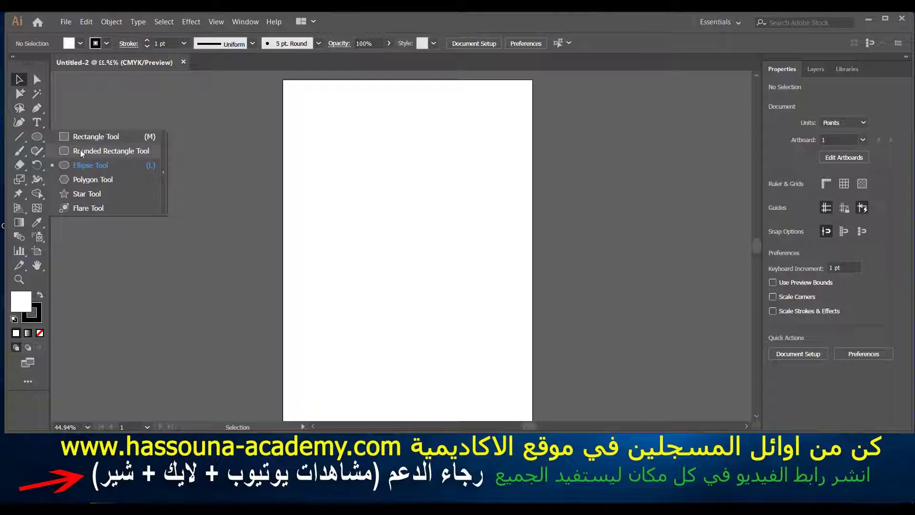
left_click(81, 150)
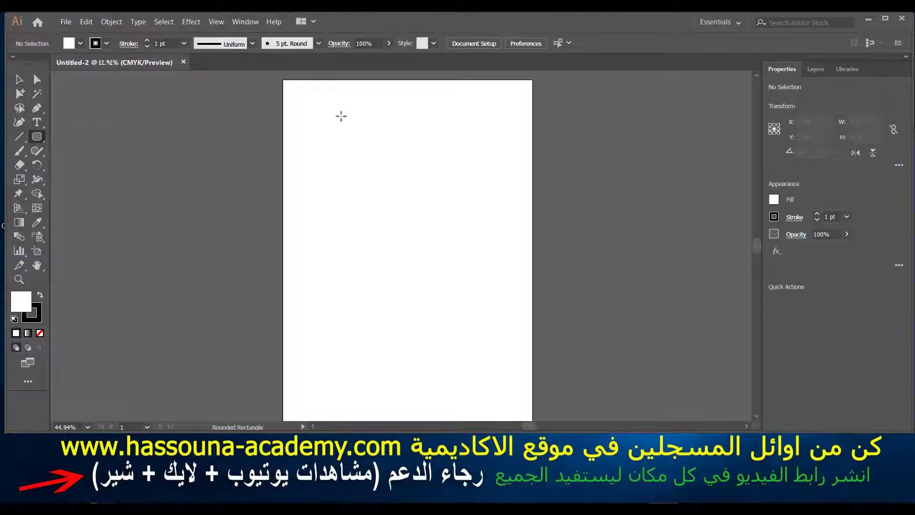
left_click_drag(338, 116, 369, 147)
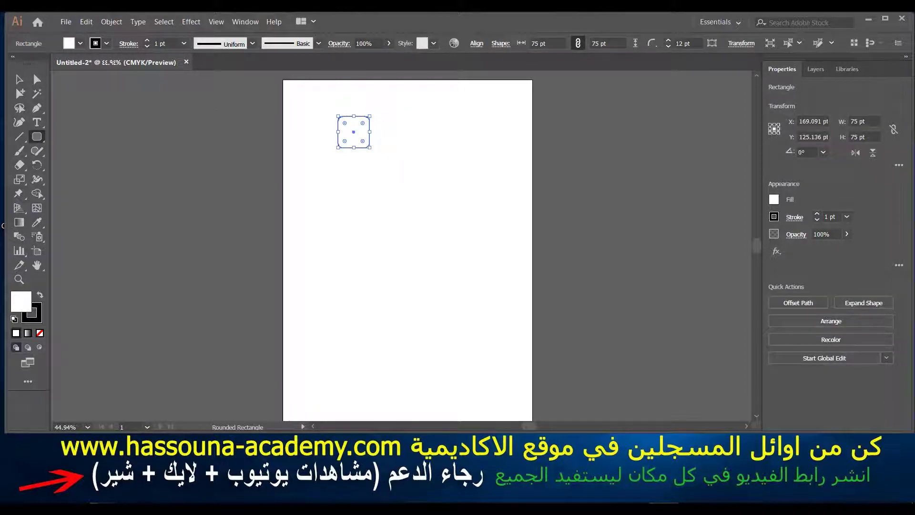
Step: Fill the square purple (8210C4) and delete an extra square drawn beside it
double_click(25, 299)
left_click(478, 174)
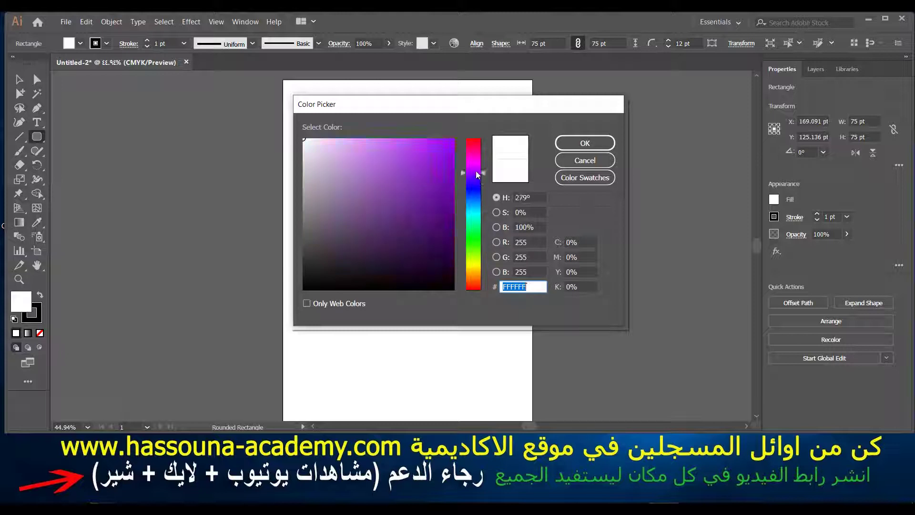
left_click_drag(444, 151, 442, 173)
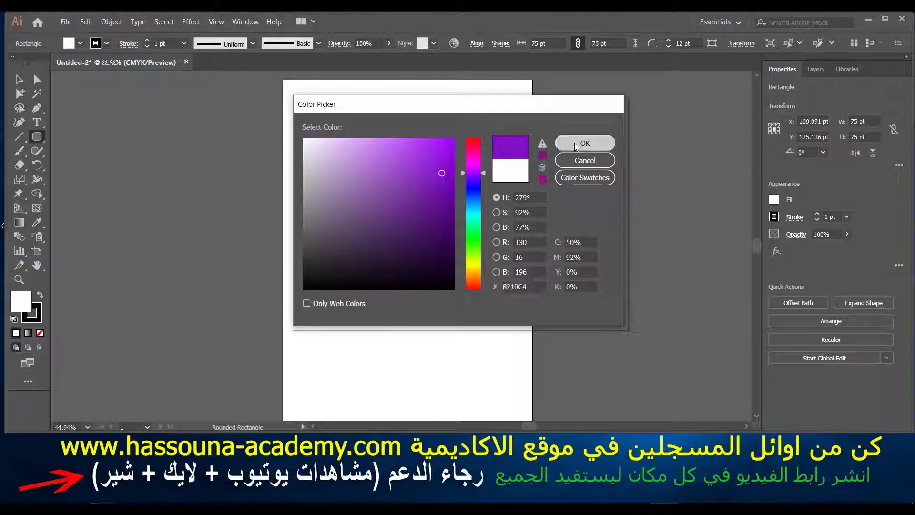
left_click(575, 144)
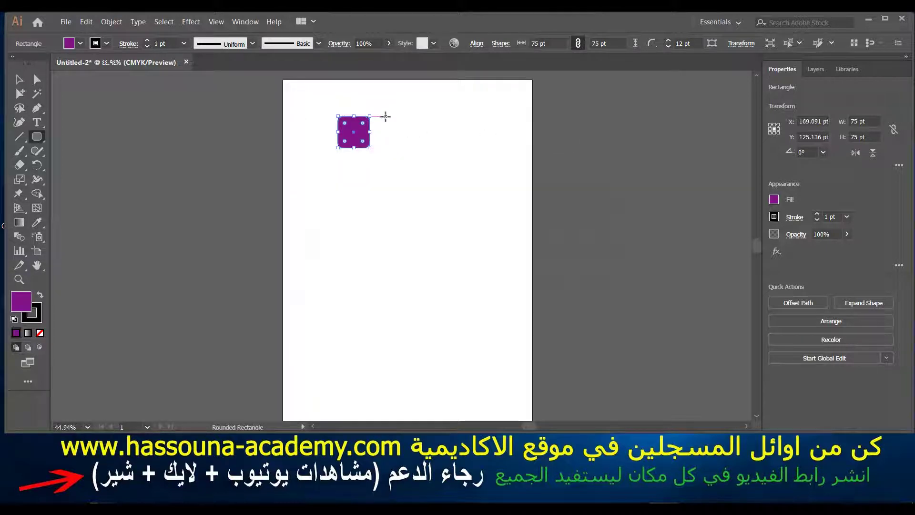
left_click_drag(390, 116, 422, 148)
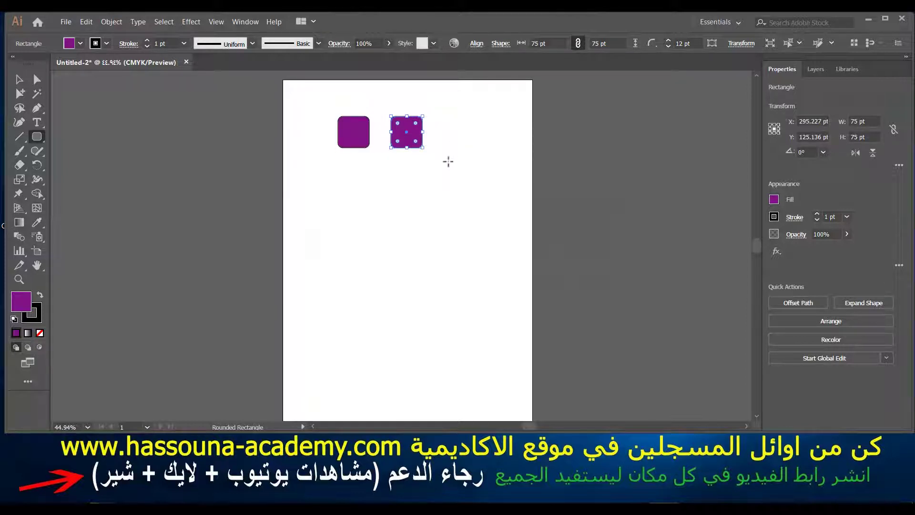
key("Delete")
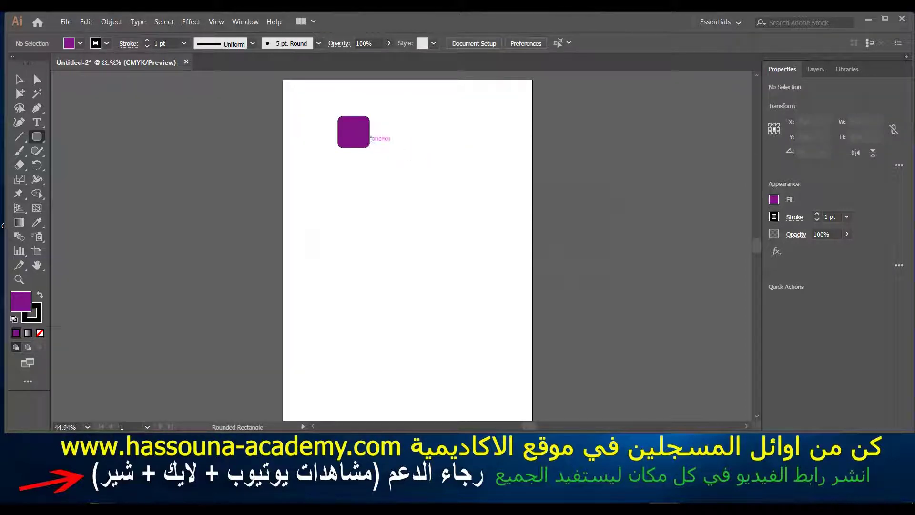
Step: Make two horizontally aligned copies of the purple square to its right, forming a row of three
left_click(20, 94)
left_click_drag(359, 142, 411, 144, "alt")
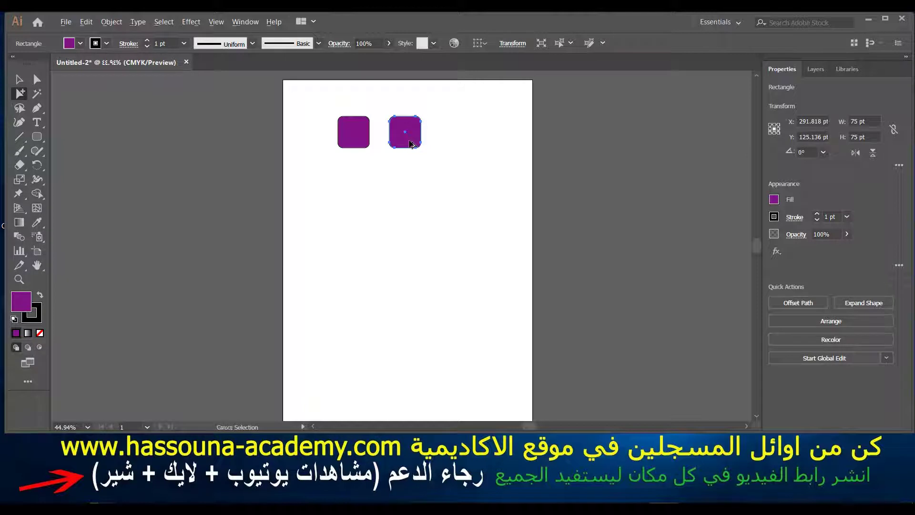
left_click(410, 144)
left_click(430, 145)
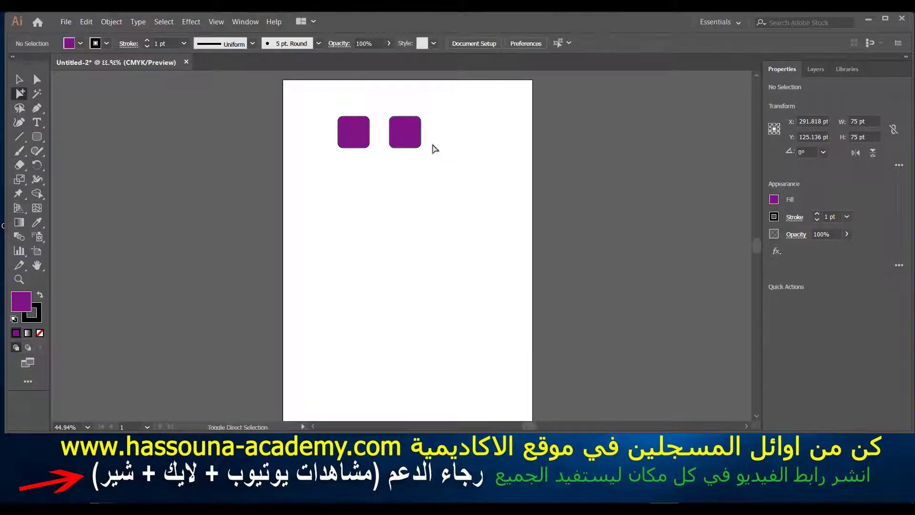
left_click_drag(412, 143, 461, 143)
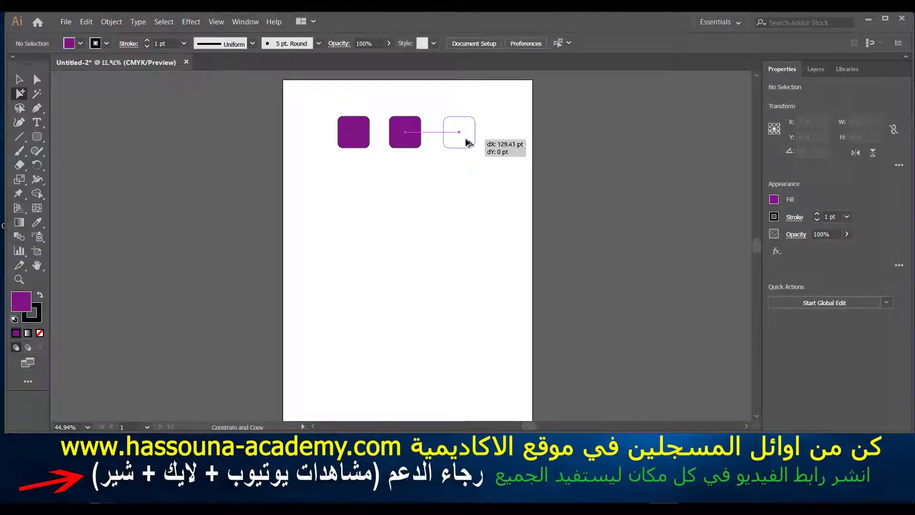
left_click_drag(461, 143, 487, 143)
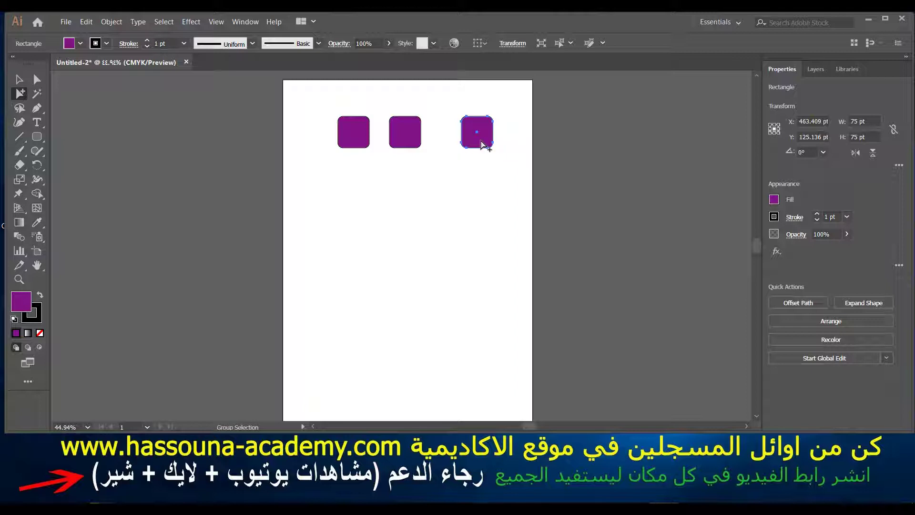
Step: Change the third square's fill to magenta C111A0
double_click(21, 301)
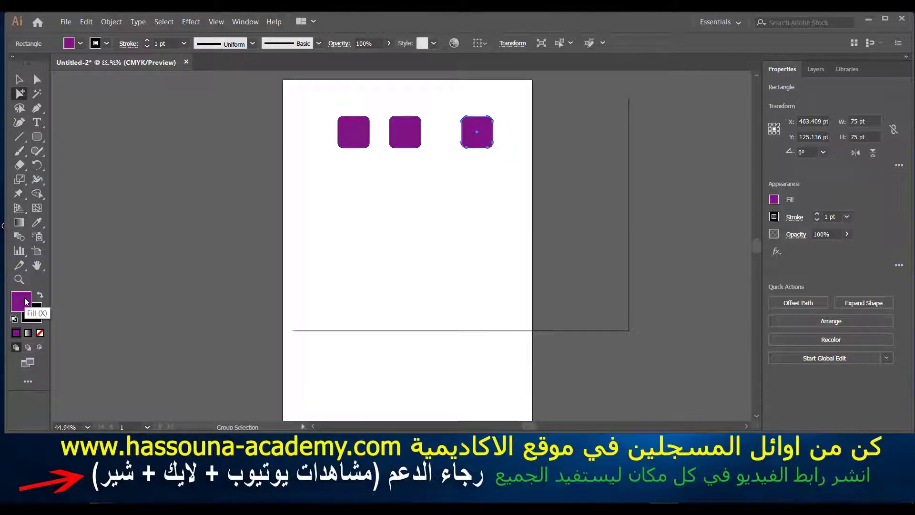
left_click(472, 159)
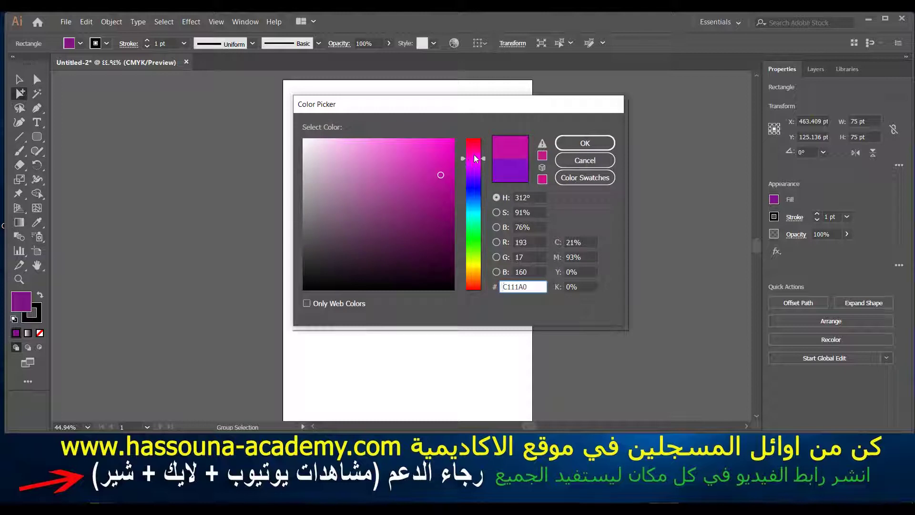
left_click(584, 143)
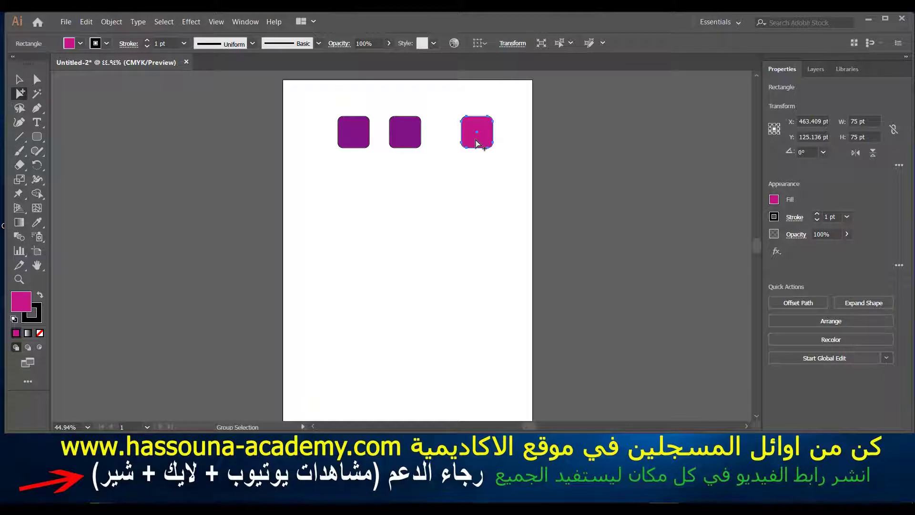
Step: Reposition the magenta square slightly apart in the row, undoing a stray copy
left_click_drag(483, 144, 524, 145)
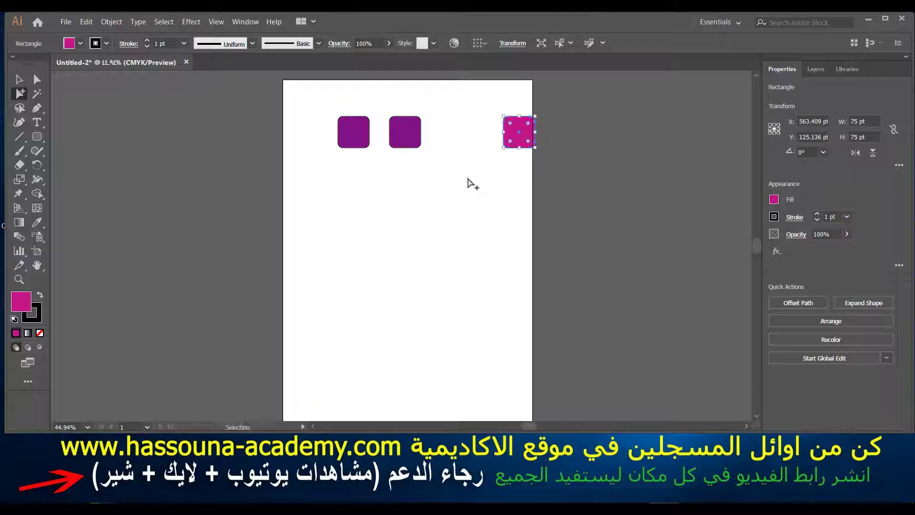
key("ctrl+z")
mouse_move(484, 143)
left_mouse_down()
mouse_move(506, 144)
mouse_move(462, 143)
left_mouse_up()
Step: Add a fourth square by copying the magenta square to its right
left_click(19, 79)
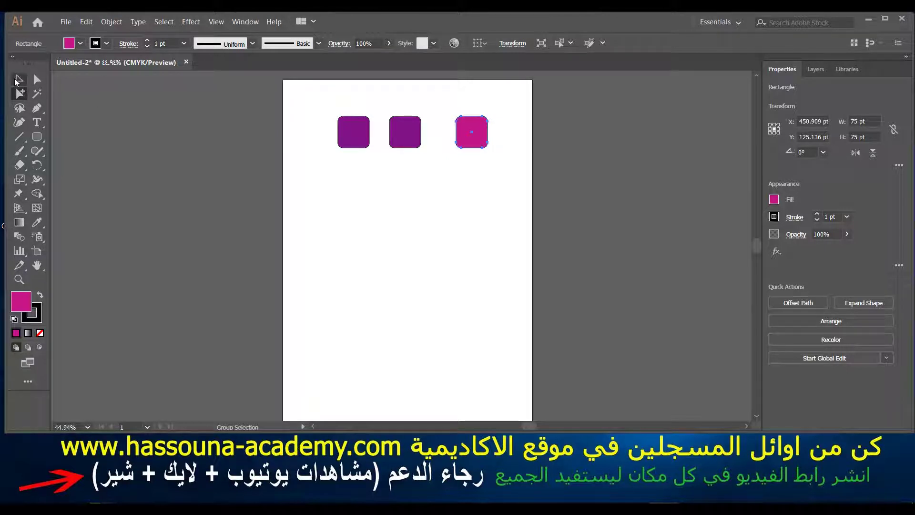
left_click_drag(480, 144, 491, 181)
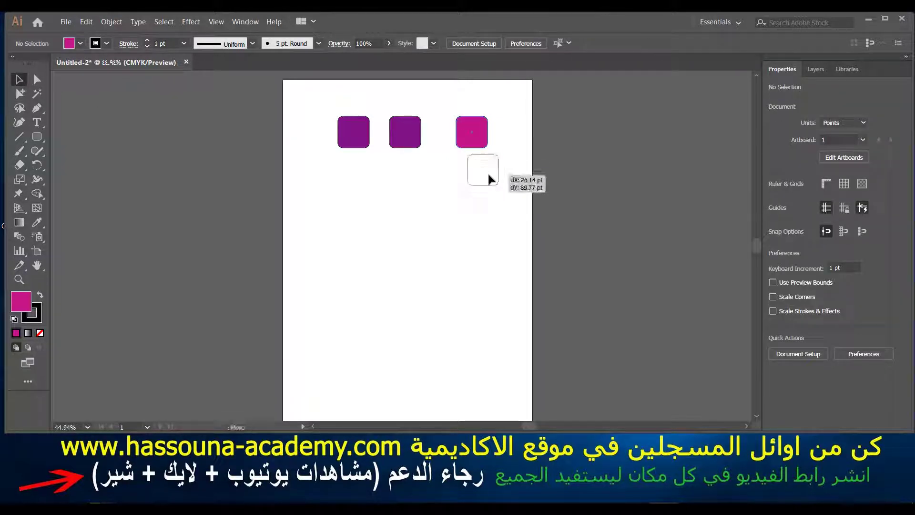
key("ctrl+z")
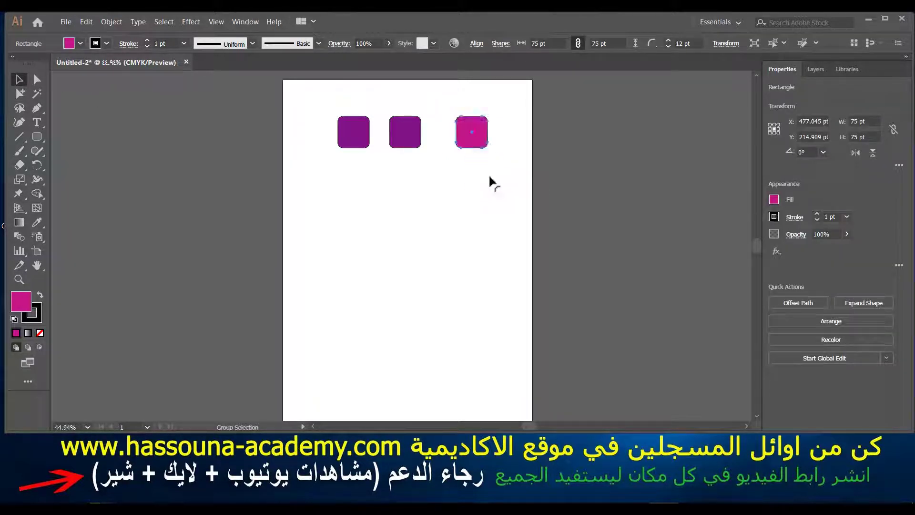
left_click(19, 93)
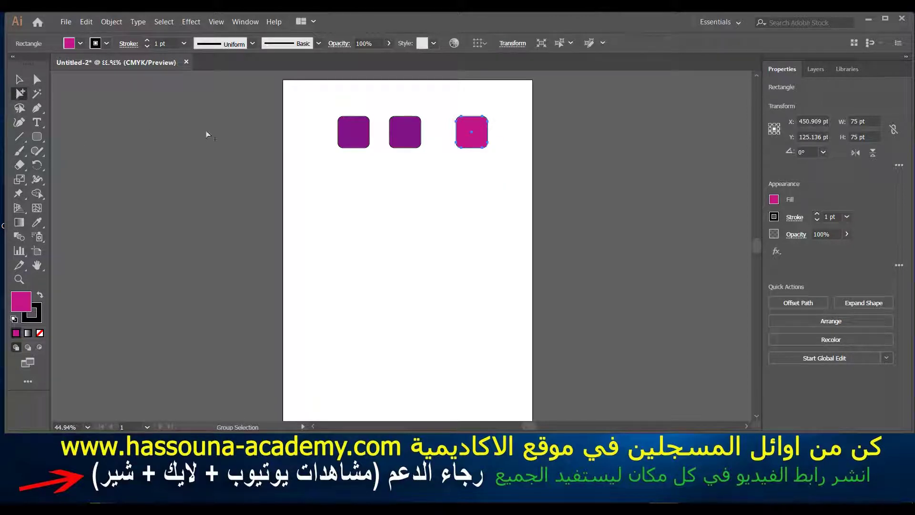
key("a")
left_click_drag(473, 145, 515, 144)
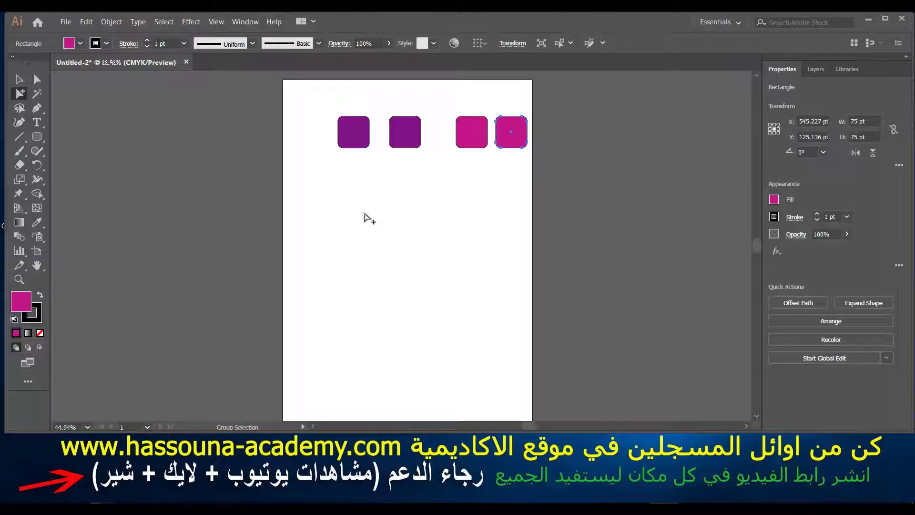
Step: Distribute the four squares evenly by horizontal center and shift the row left
left_click_drag(289, 93, 560, 165)
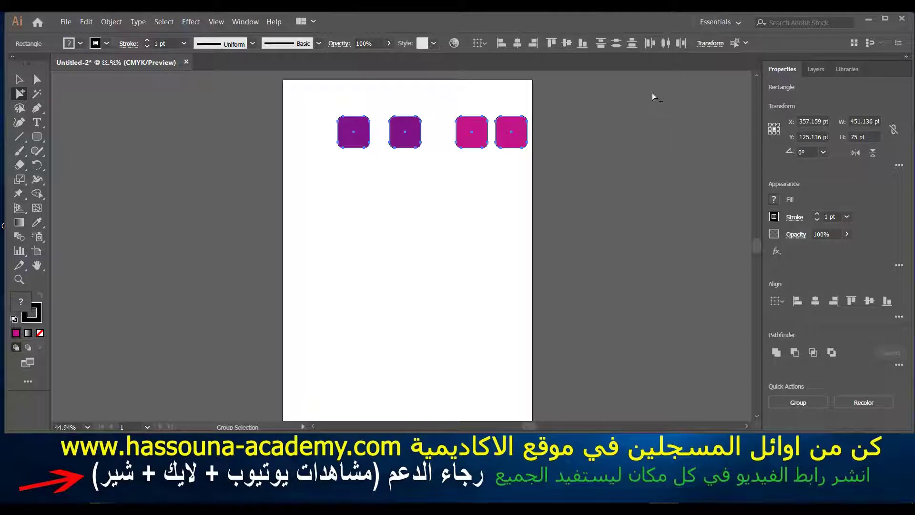
left_click(666, 44)
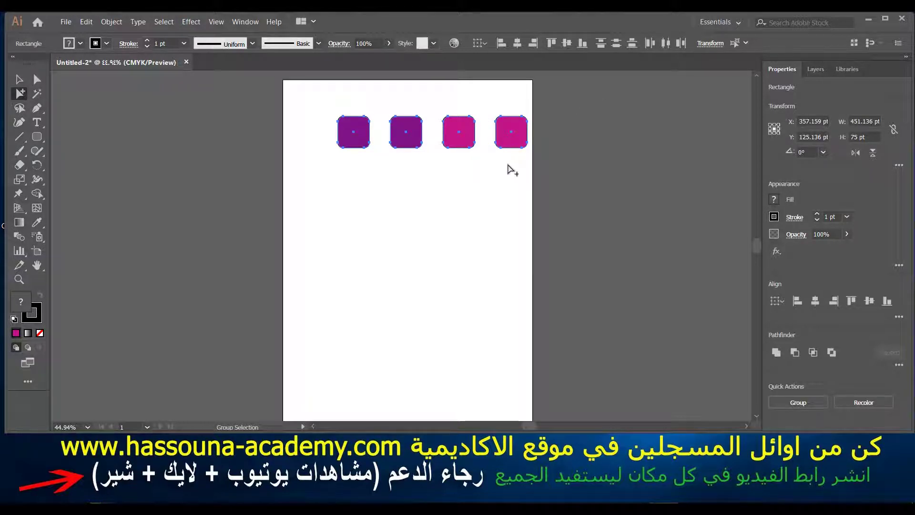
left_click(435, 217)
left_click_drag(530, 101, 303, 172)
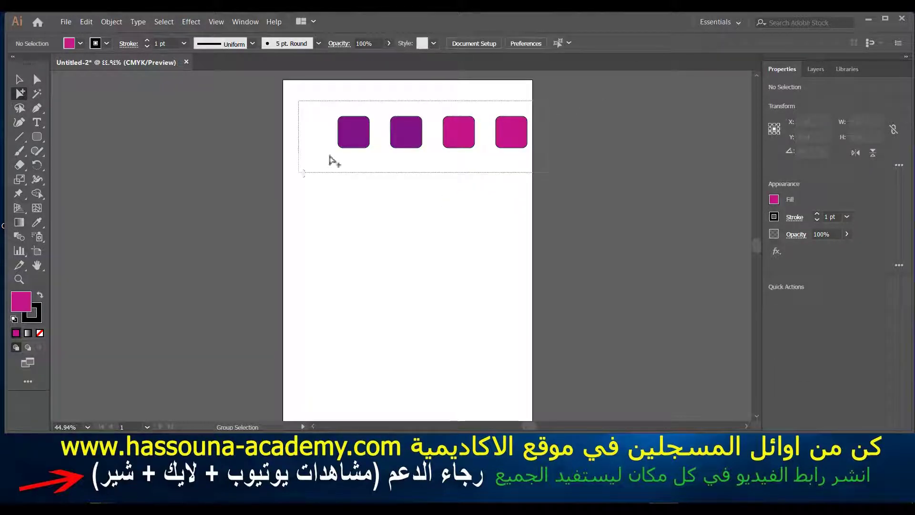
left_click_drag(362, 138, 326, 139)
left_click(425, 204)
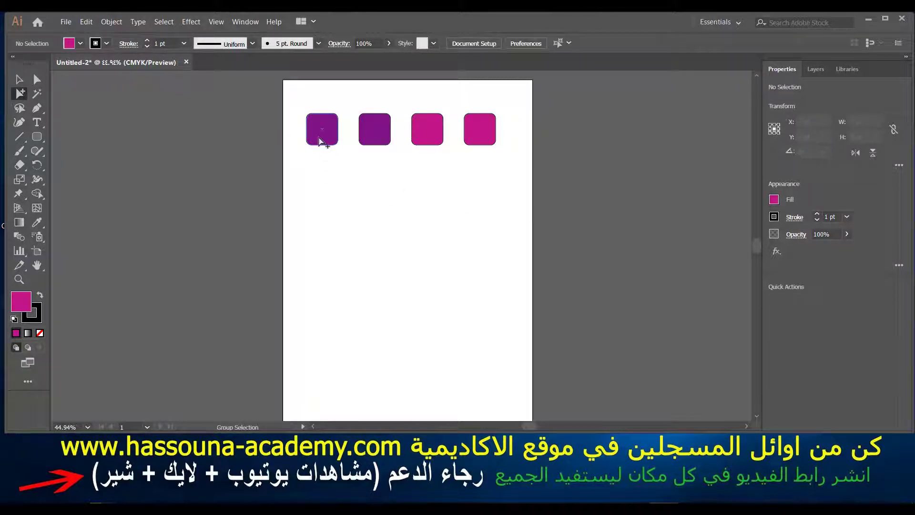
Step: Select all four squares and shift them slightly right
left_click(320, 139)
left_click(386, 141)
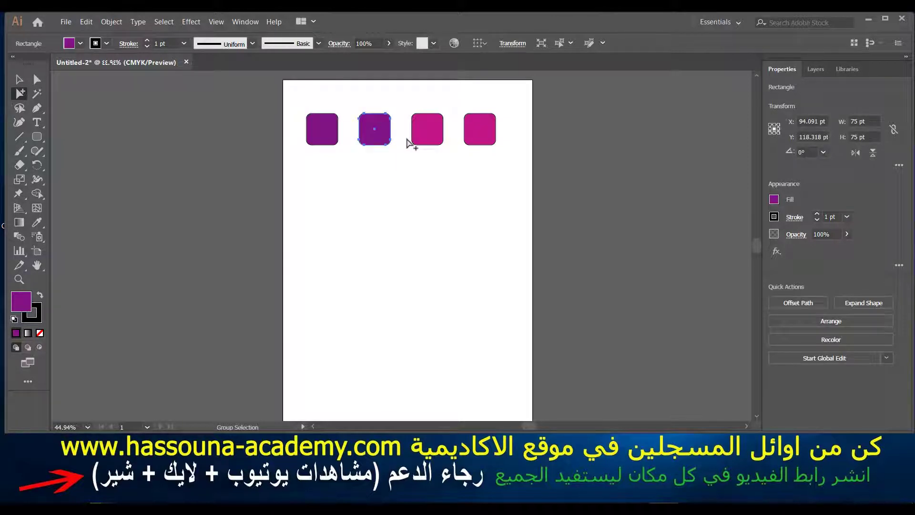
left_click(428, 139)
left_click(474, 135)
left_click(496, 169)
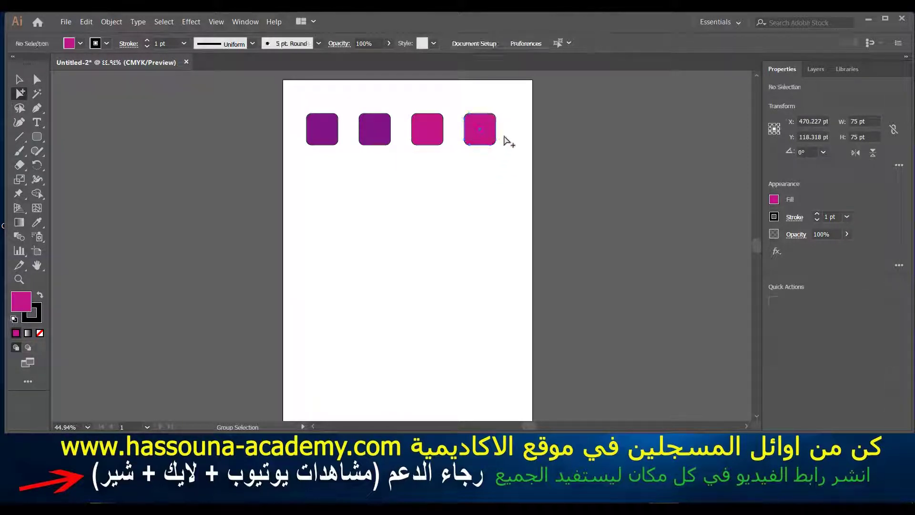
left_click_drag(493, 111, 333, 162)
left_click_drag(482, 143, 492, 143)
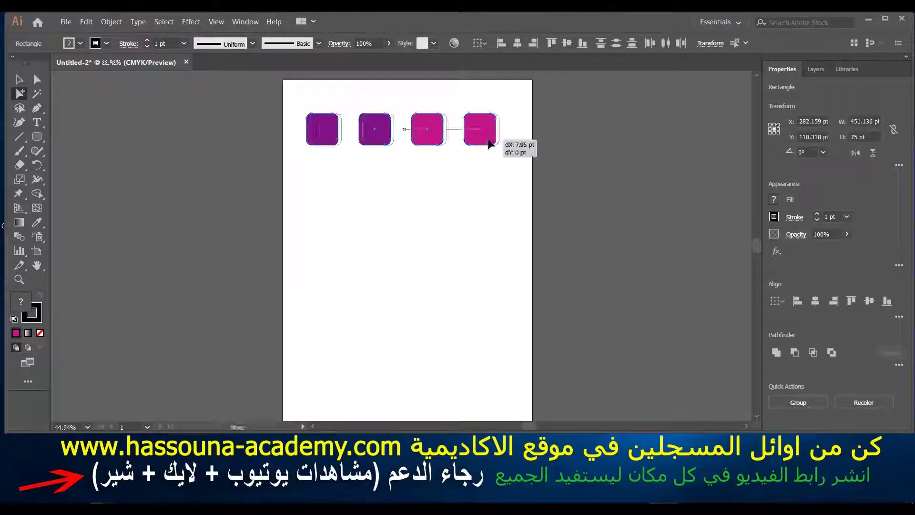
left_click(486, 182)
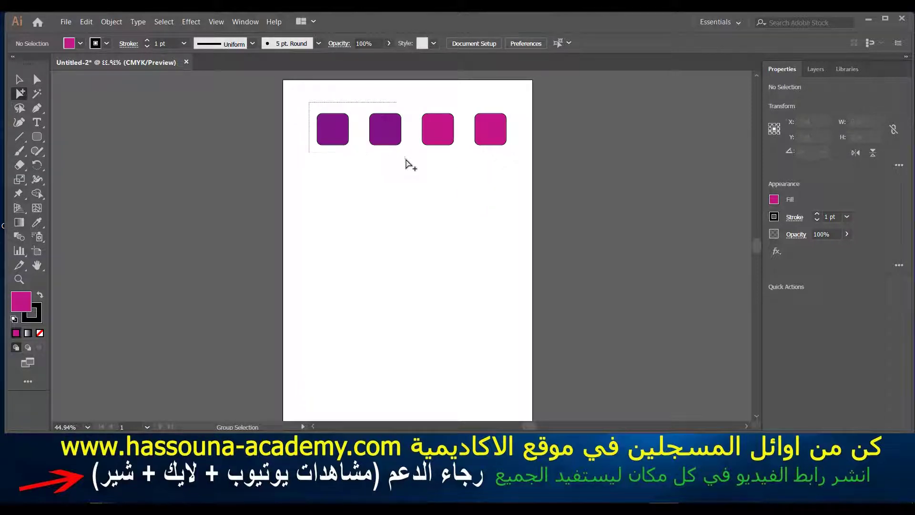
Step: Group the two purple squares
left_click_drag(309, 104, 409, 162)
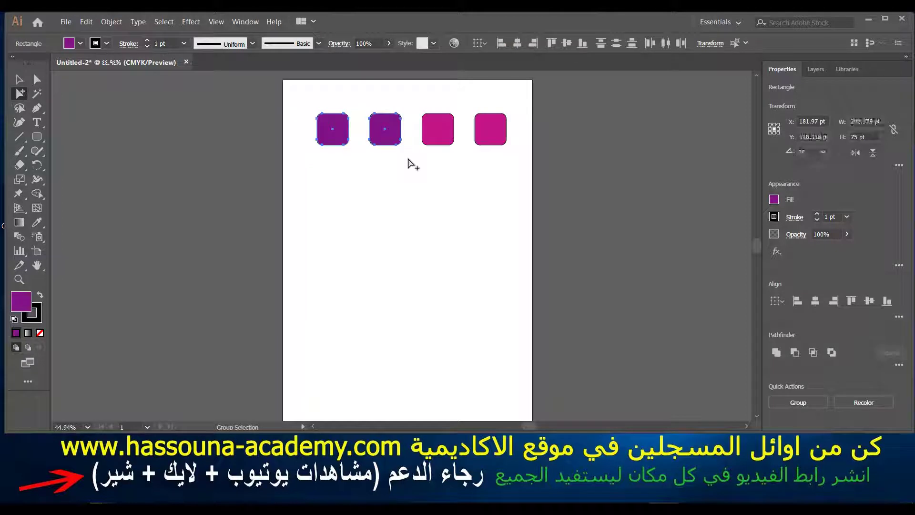
right_click(381, 141)
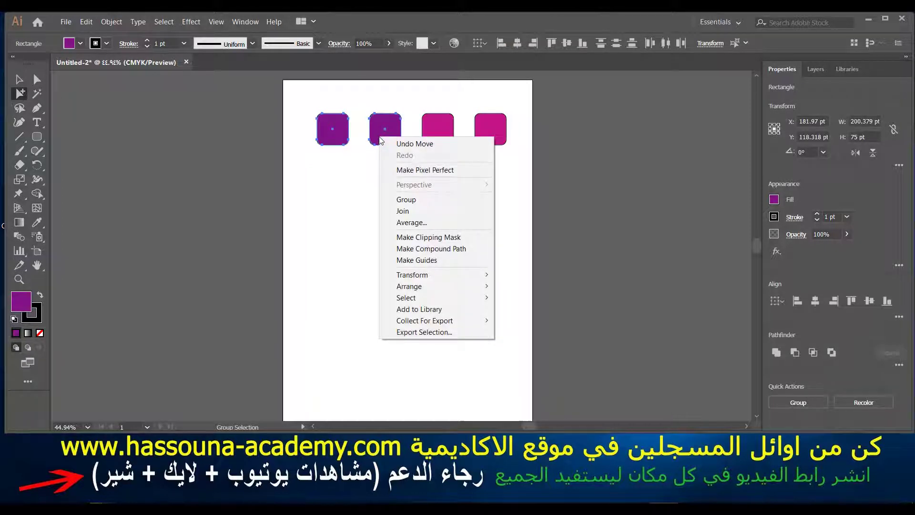
left_click(405, 199)
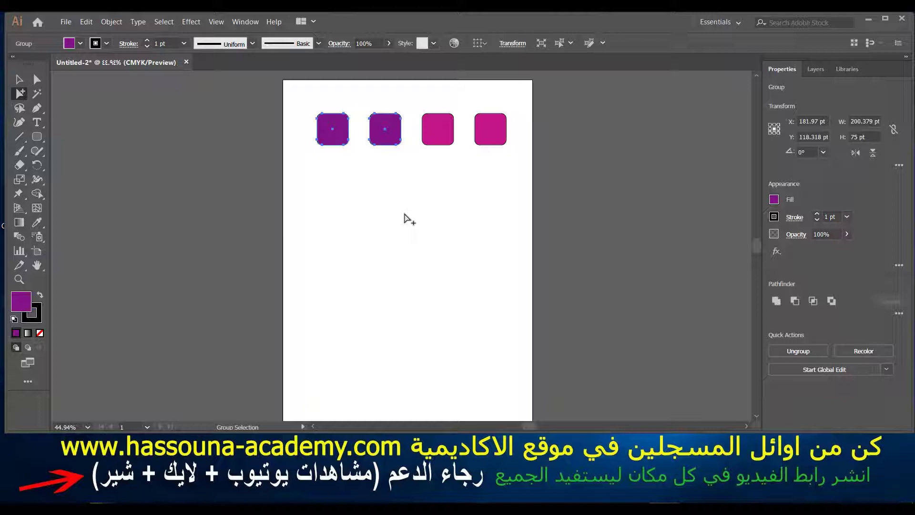
left_click(406, 218)
Step: Group the two magenta squares and check the individual squares
left_click_drag(517, 104, 421, 158)
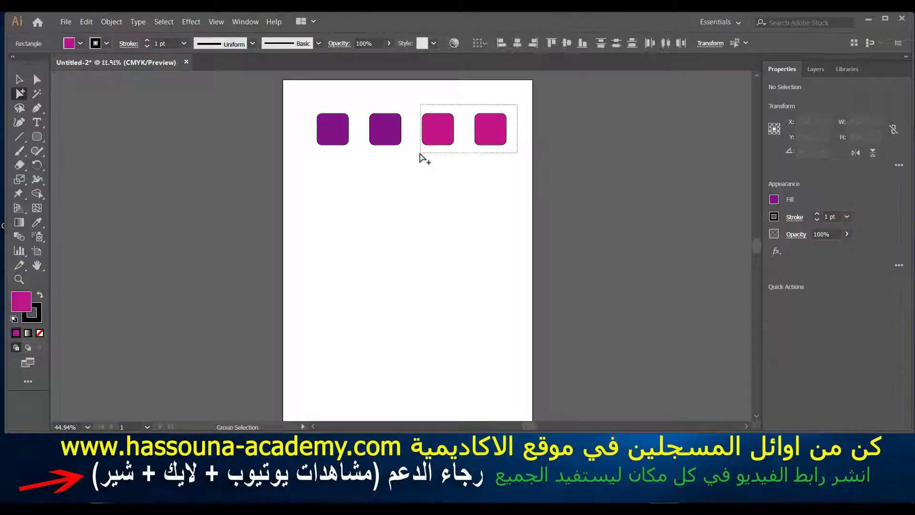
right_click(481, 138)
left_click(501, 198)
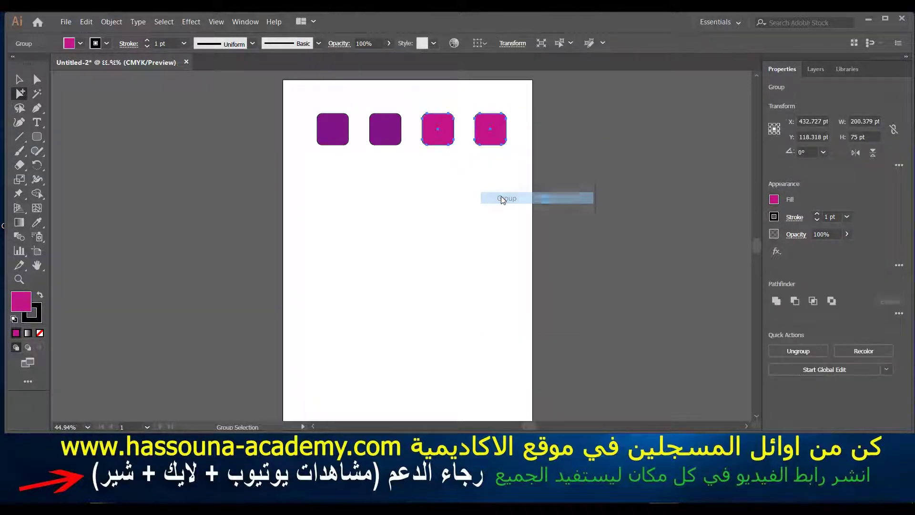
left_click(460, 215)
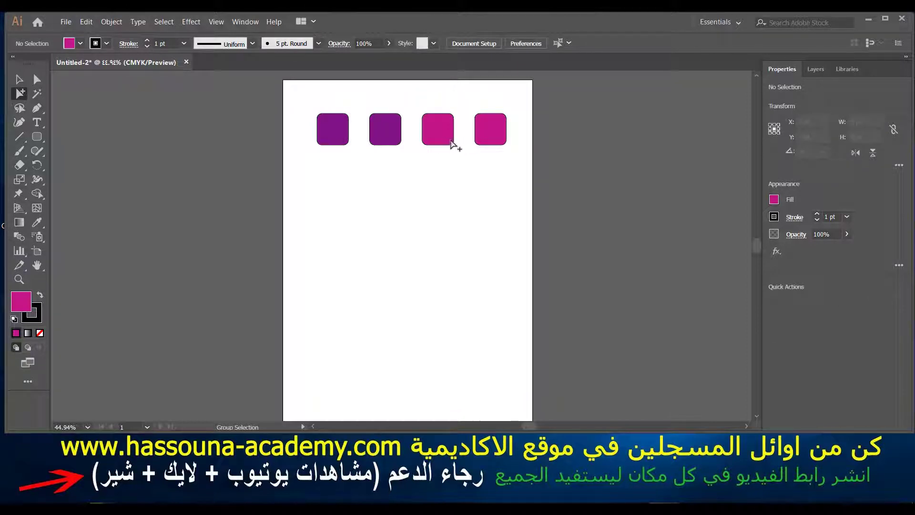
left_click(451, 142)
left_click(400, 139)
left_click(411, 184)
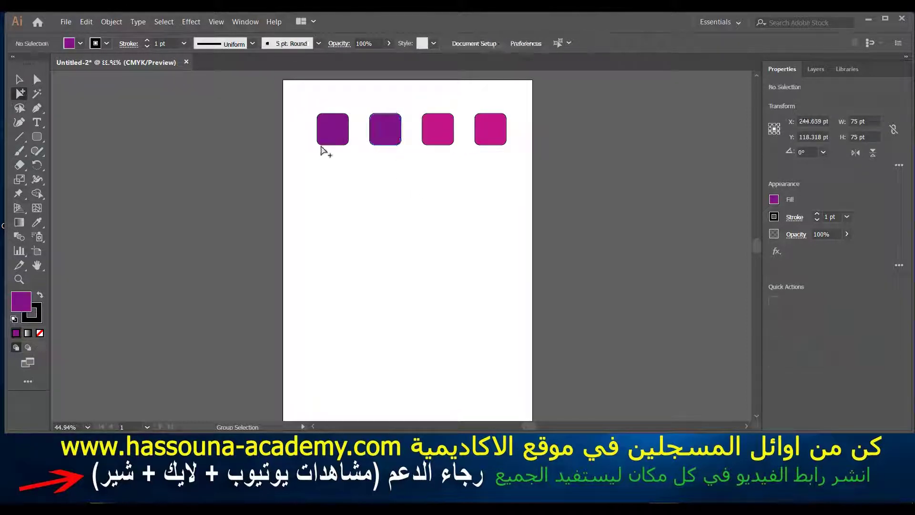
Step: Reposition the purple and magenta groups so both pairs sit in one line
left_click(19, 80)
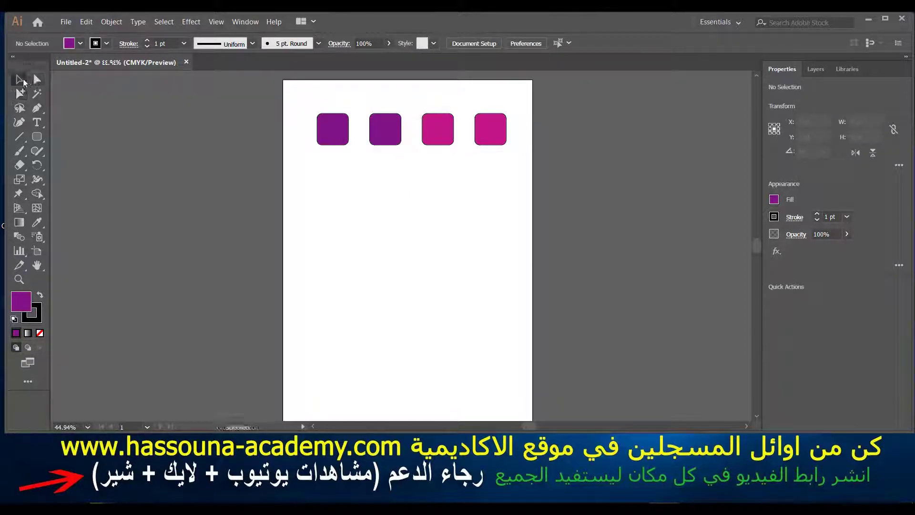
left_click(326, 145)
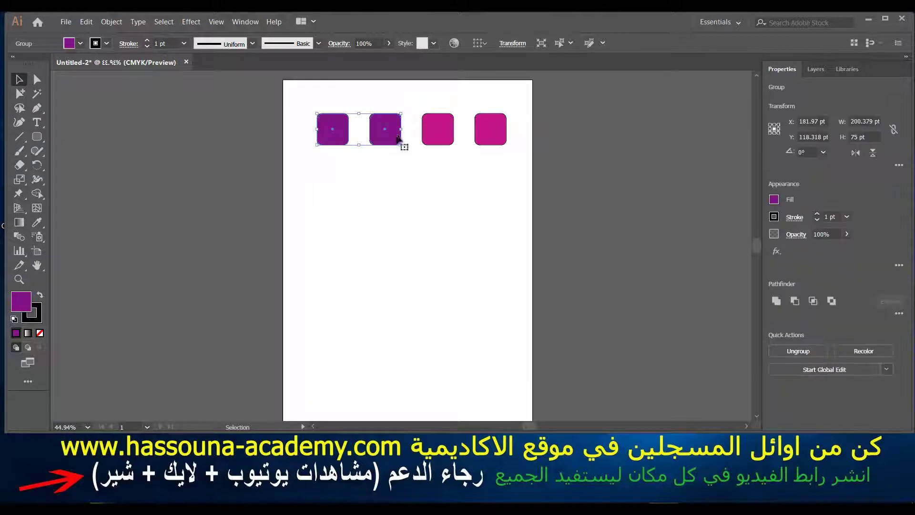
left_click(451, 137)
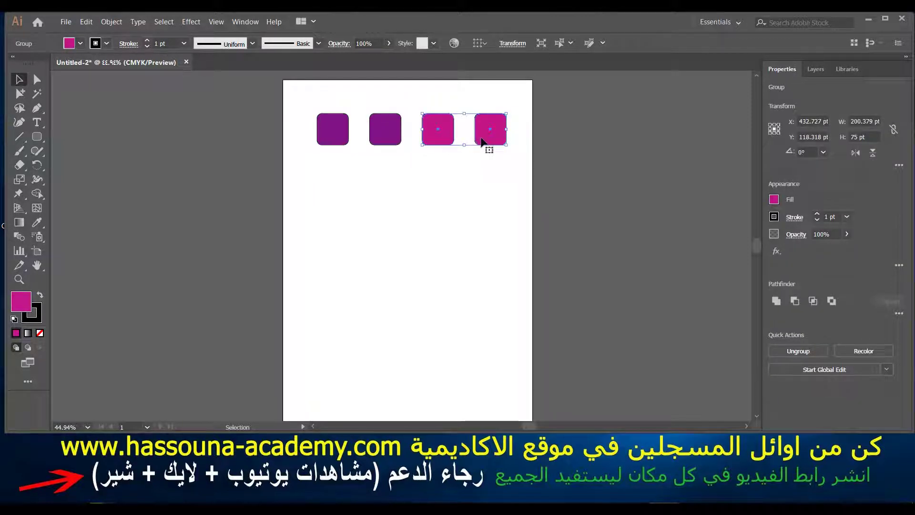
left_click(405, 162)
left_click(379, 143)
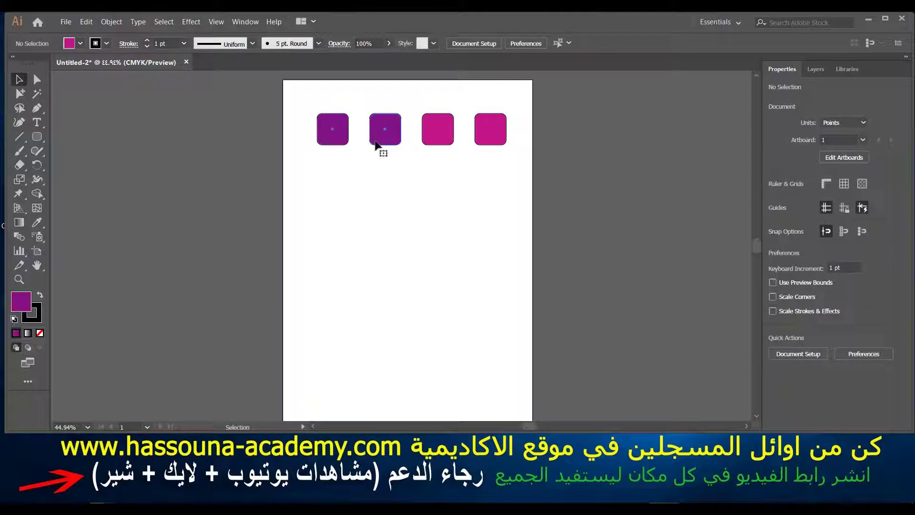
mouse_move(379, 138)
left_mouse_down()
mouse_move(369, 174)
mouse_move(374, 143)
left_mouse_up()
mouse_move(445, 140)
left_mouse_down()
mouse_move(448, 170)
mouse_move(447, 138)
left_mouse_up()
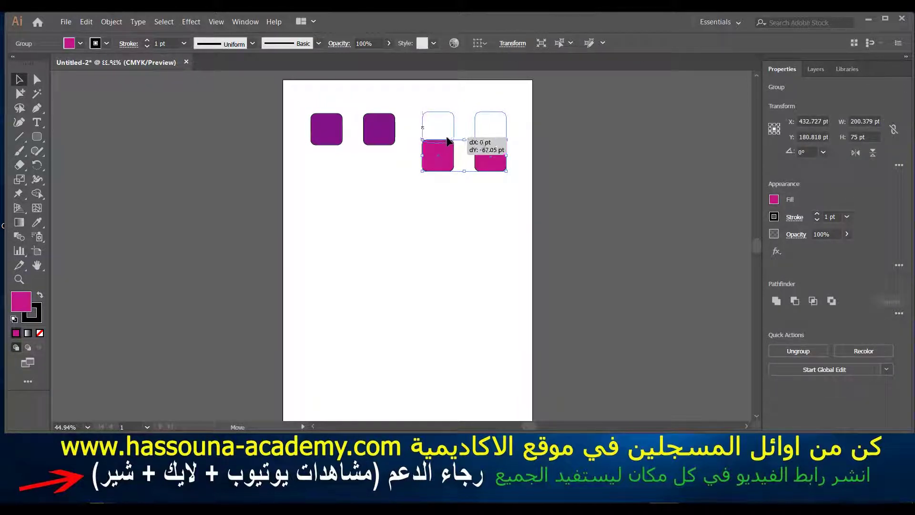
left_click_drag(446, 138, 449, 113)
left_click(427, 201)
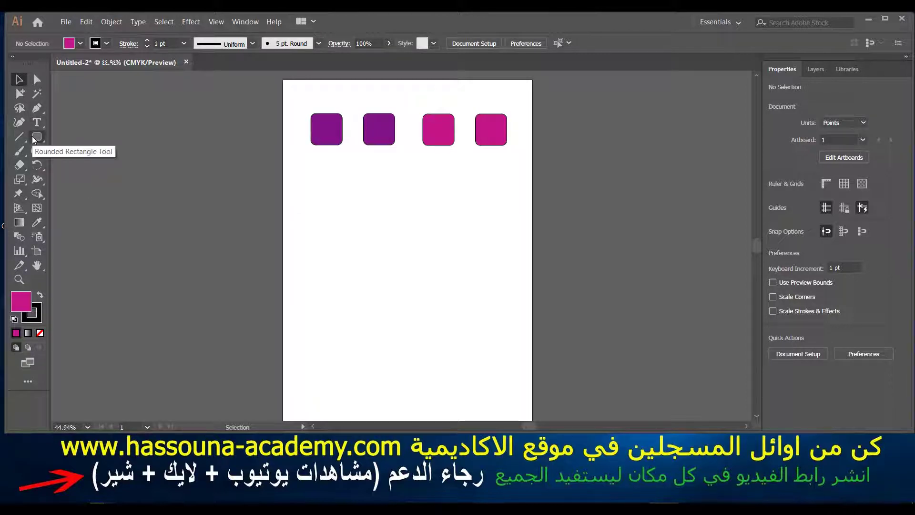
Step: Draw a 77.273 pt circle below the purple squares
left_click_drag(33, 138, 84, 165)
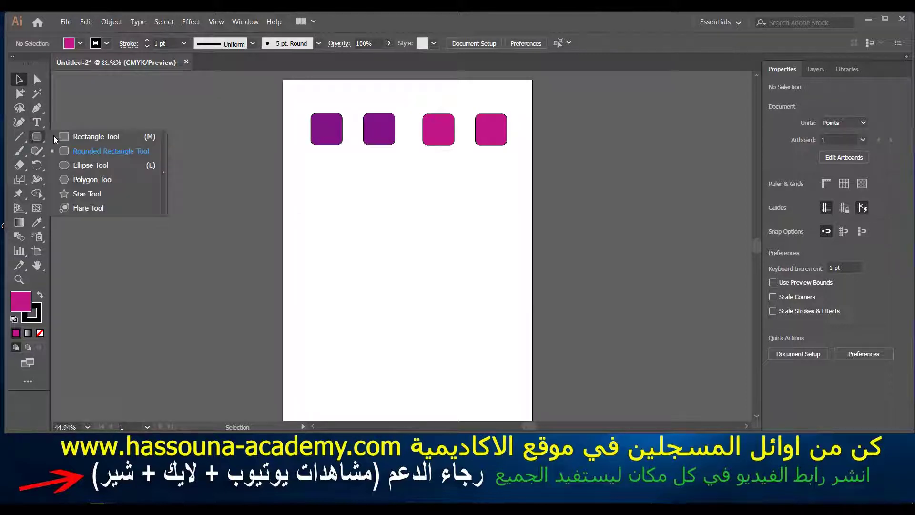
left_click(84, 165)
left_click_drag(340, 204, 372, 236)
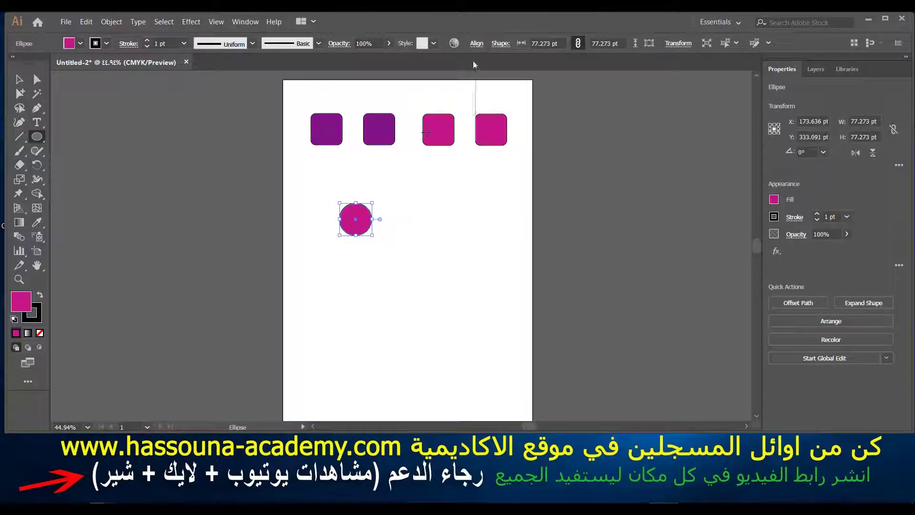
Step: Fill the circle green and duplicate it to its right
double_click(22, 305)
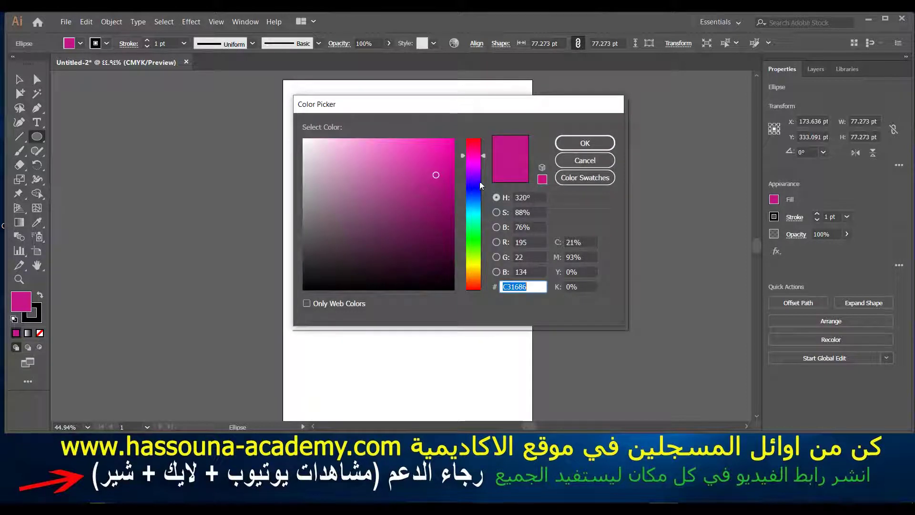
left_click(473, 246)
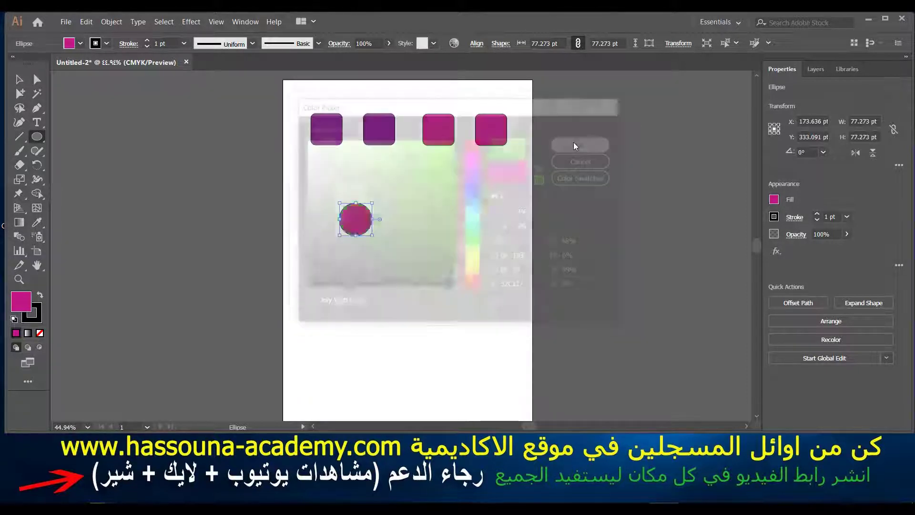
left_click(20, 93)
left_click_drag(366, 228, 407, 228)
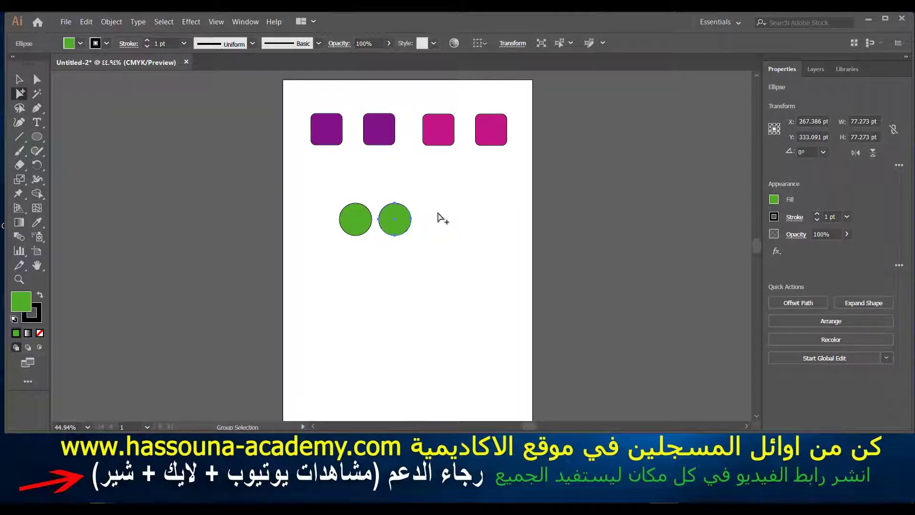
Step: Group the two green circles
left_click_drag(436, 183, 327, 260)
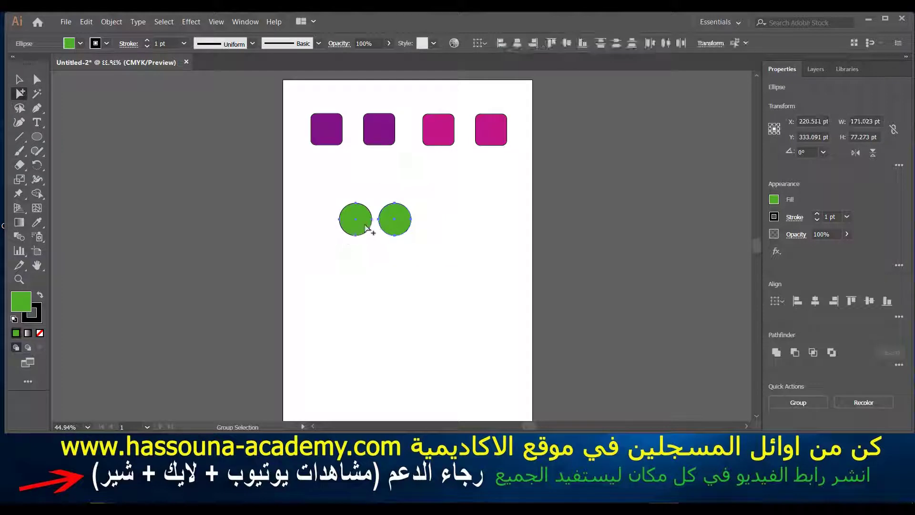
right_click(364, 223)
left_click(399, 287)
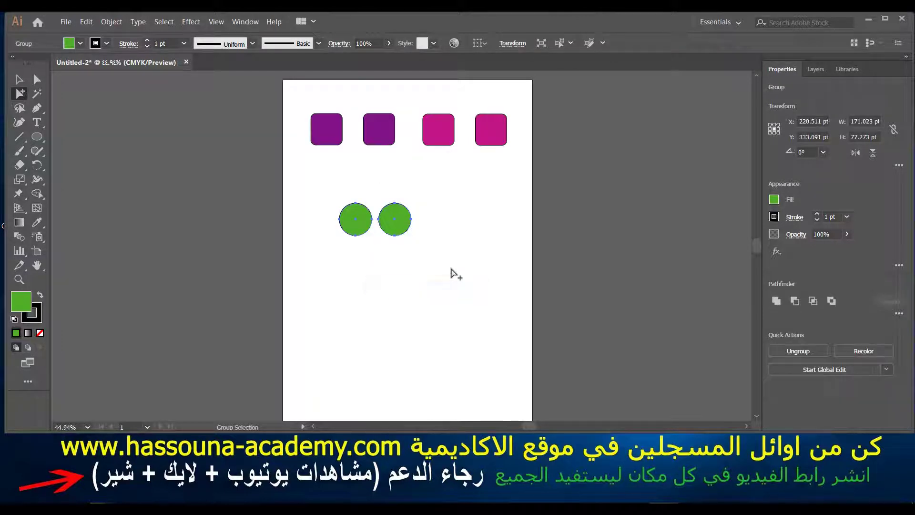
left_click(455, 267)
Step: Move the circle group left so it sits beneath the purple squares
left_click(19, 79)
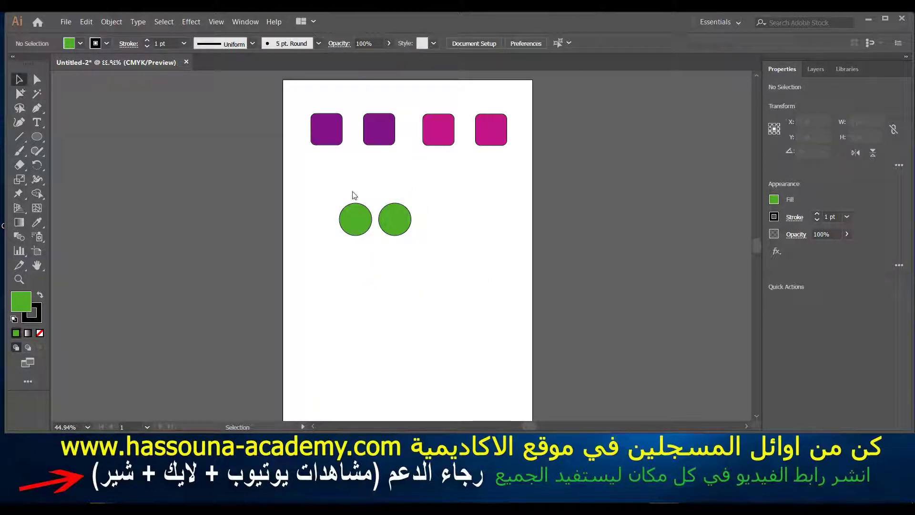
left_click(367, 228)
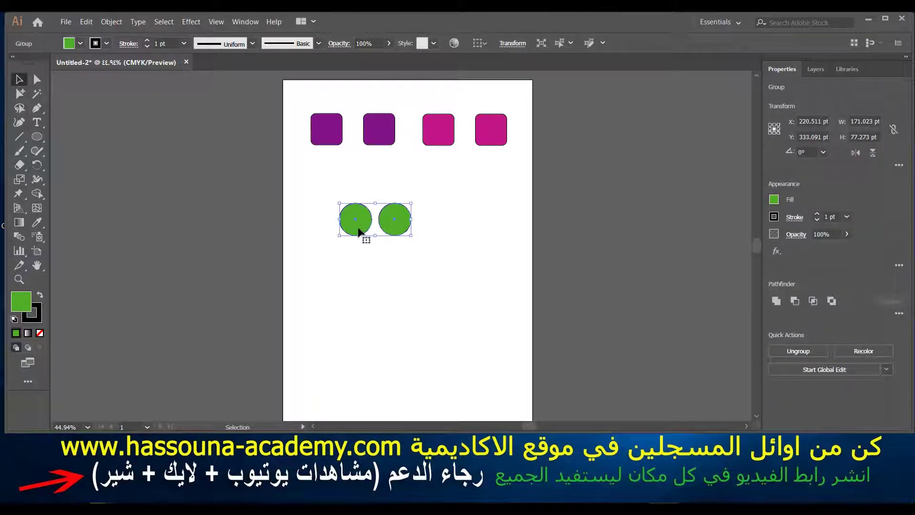
left_click_drag(358, 230, 339, 233)
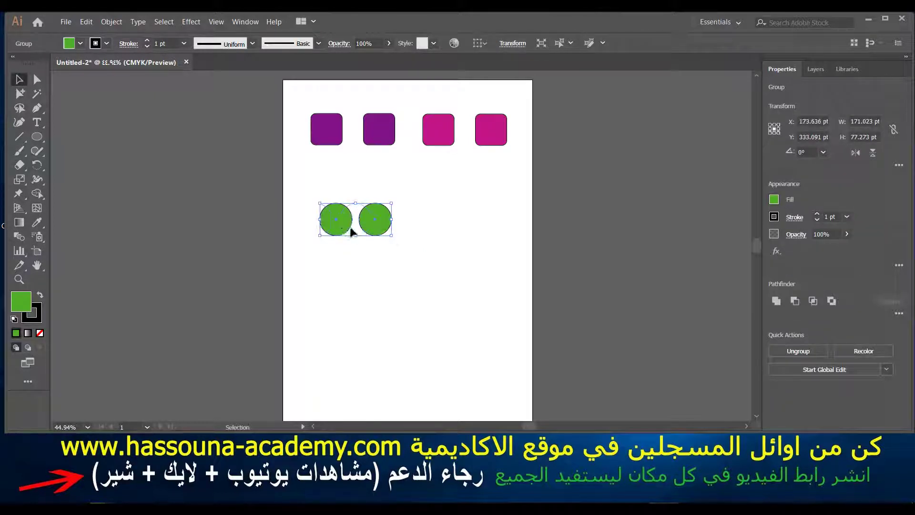
left_click(452, 224)
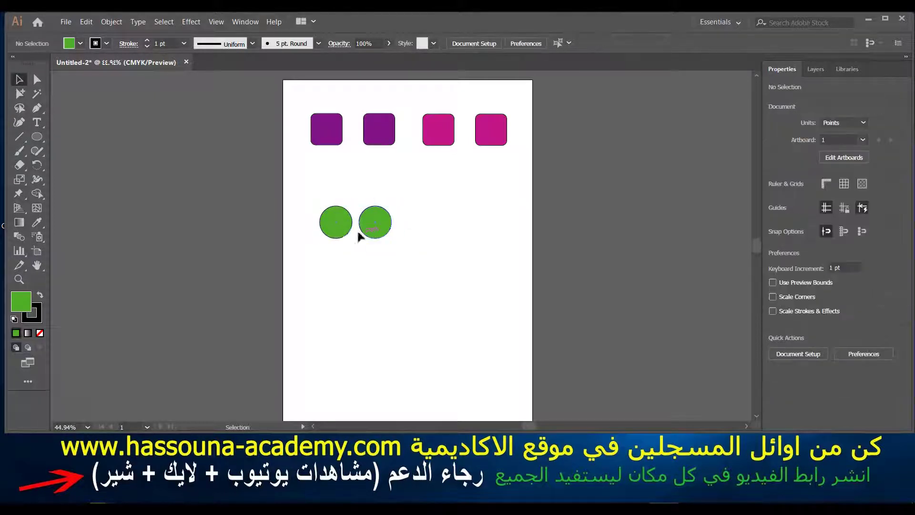
mouse_move(324, 231)
left_mouse_down()
mouse_move(311, 229)
mouse_move(339, 223)
left_mouse_up()
left_click(445, 245)
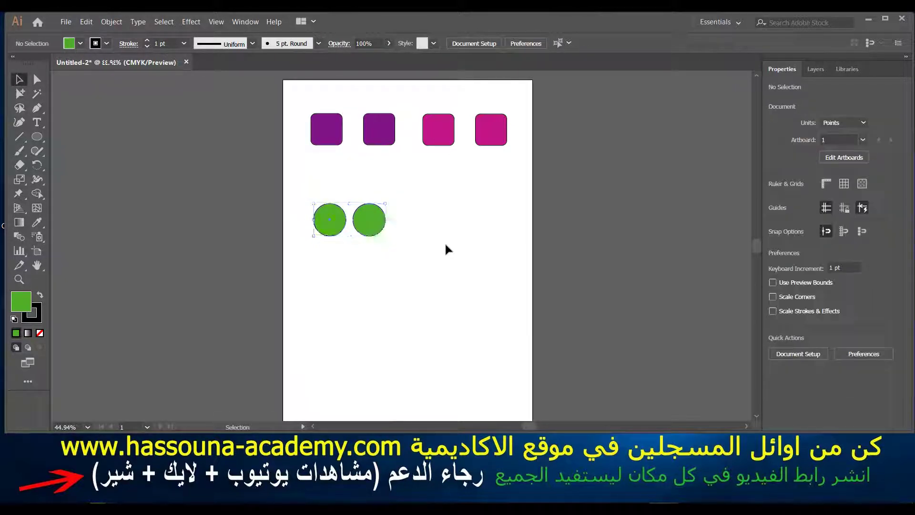
Step: Group the purple and magenta square pairs into one four-square group
left_click(335, 141)
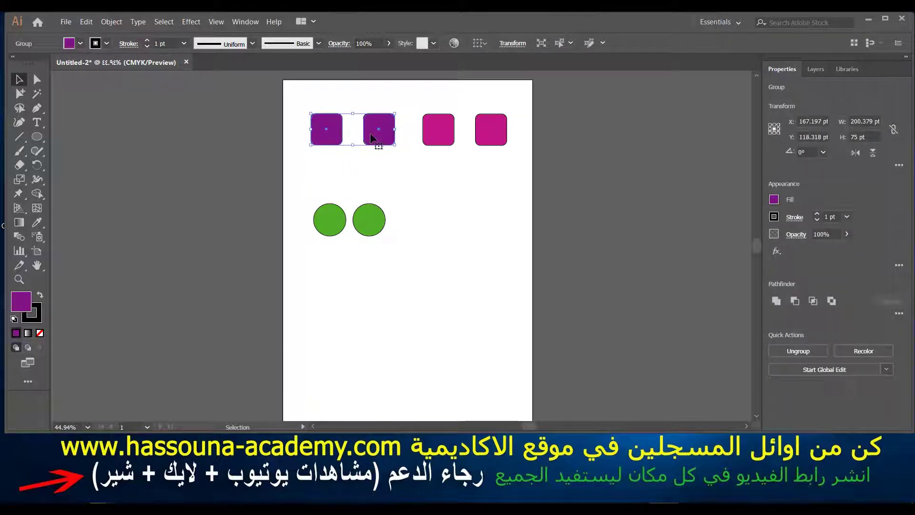
left_click(436, 142)
left_click(478, 180)
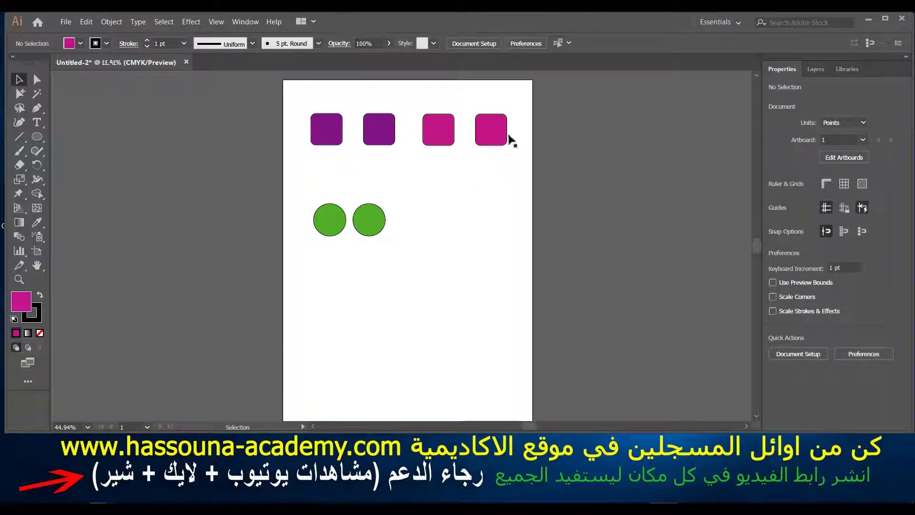
left_click_drag(534, 97, 289, 166)
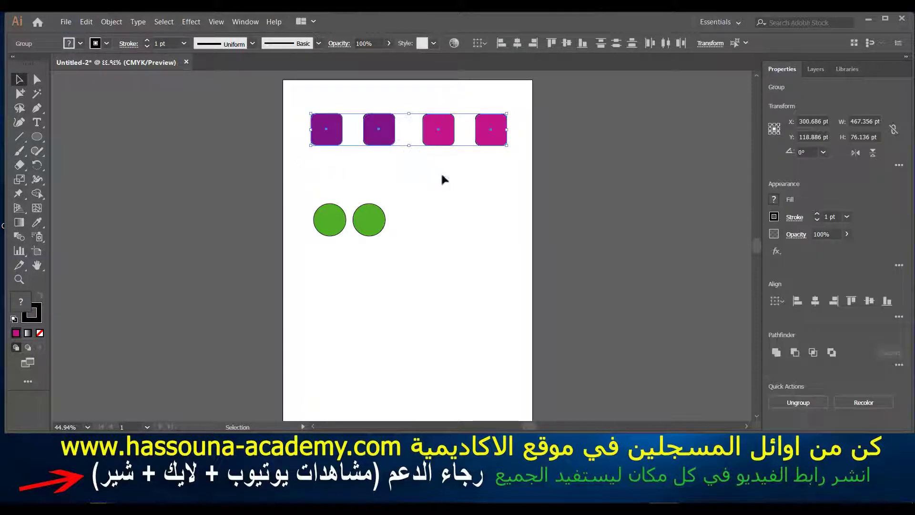
left_click(420, 174)
left_click(333, 143)
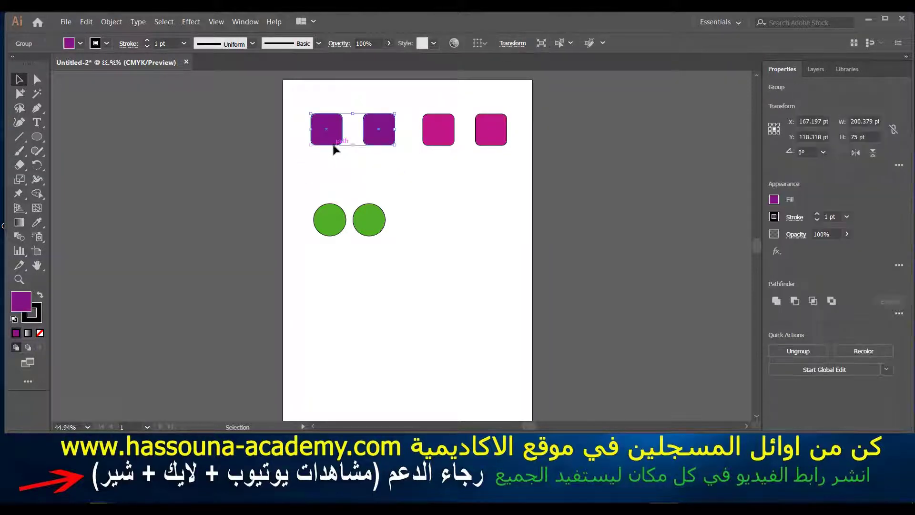
left_click(444, 144)
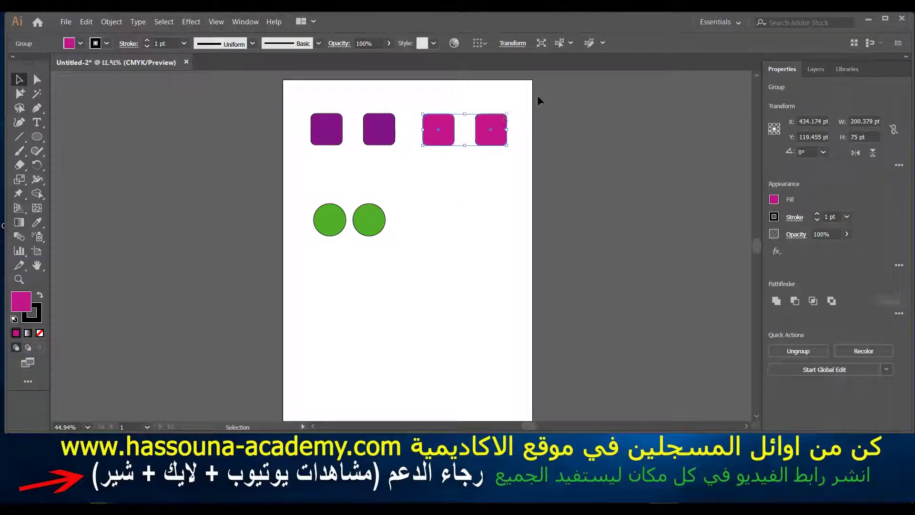
left_click_drag(536, 95, 290, 164)
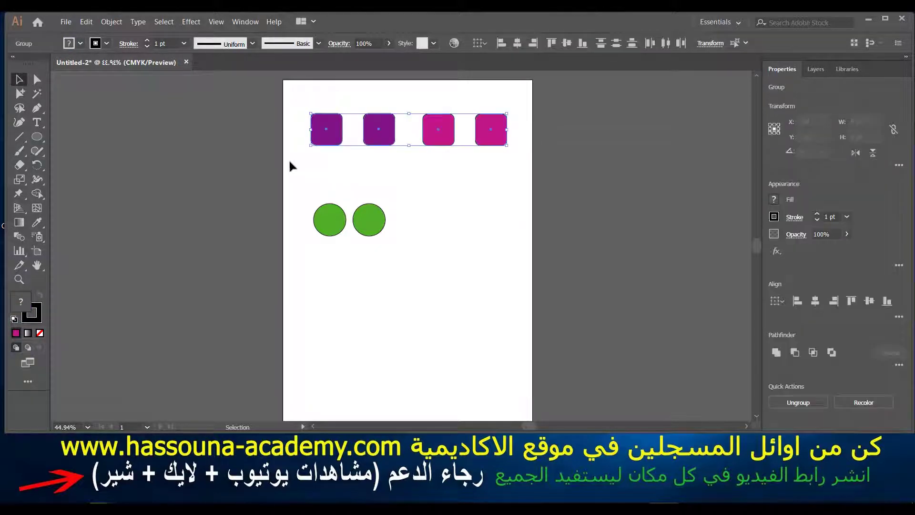
right_click(374, 141)
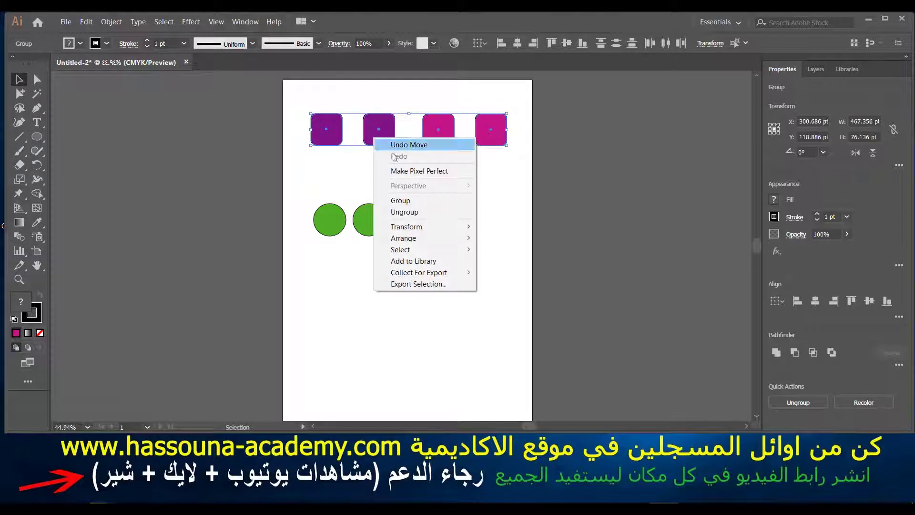
left_click(403, 198)
left_click(499, 230)
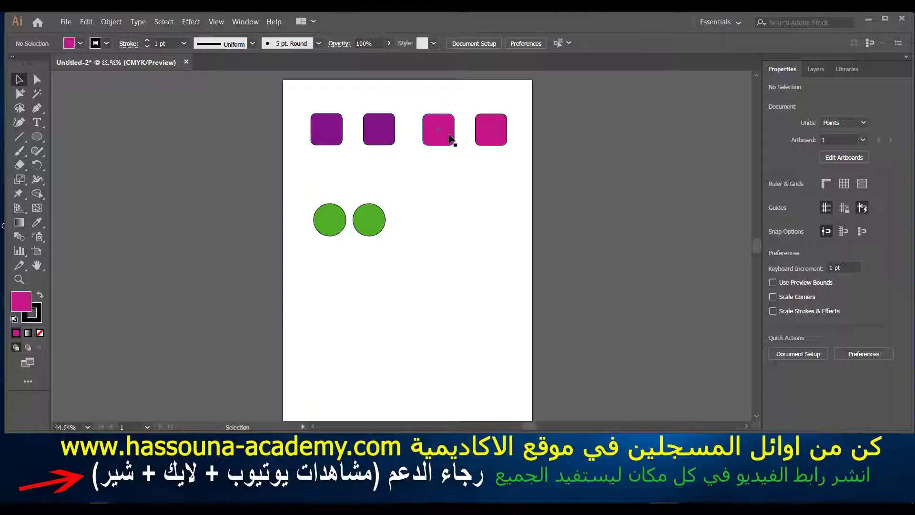
Step: Nest the squares group and circles group into one 467.356 × 292.045 pt group
left_click(378, 213)
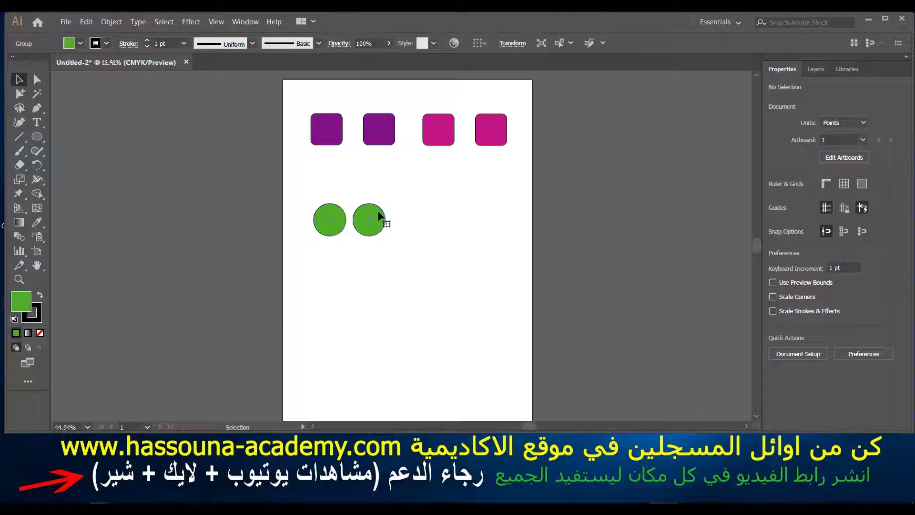
left_click(403, 288)
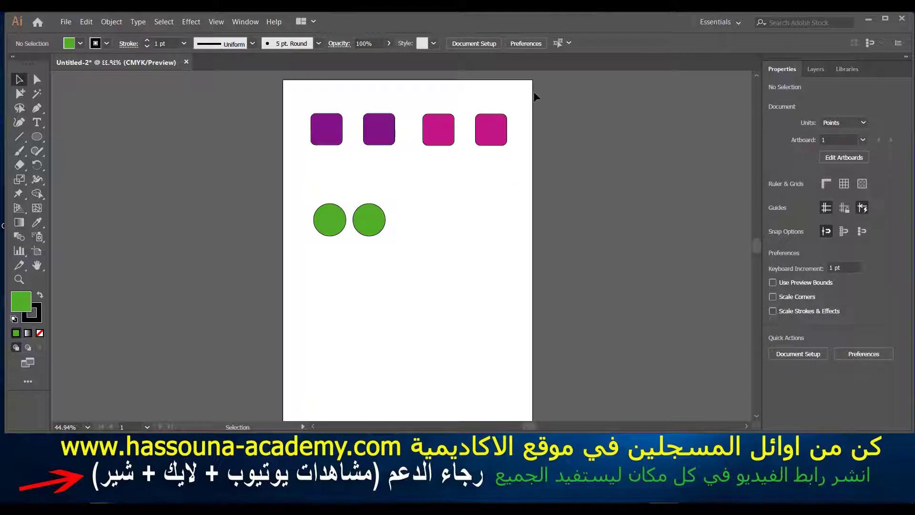
mouse_move(525, 89)
left_mouse_down()
mouse_move(295, 262)
mouse_move(348, 282)
left_mouse_up()
right_click(366, 228)
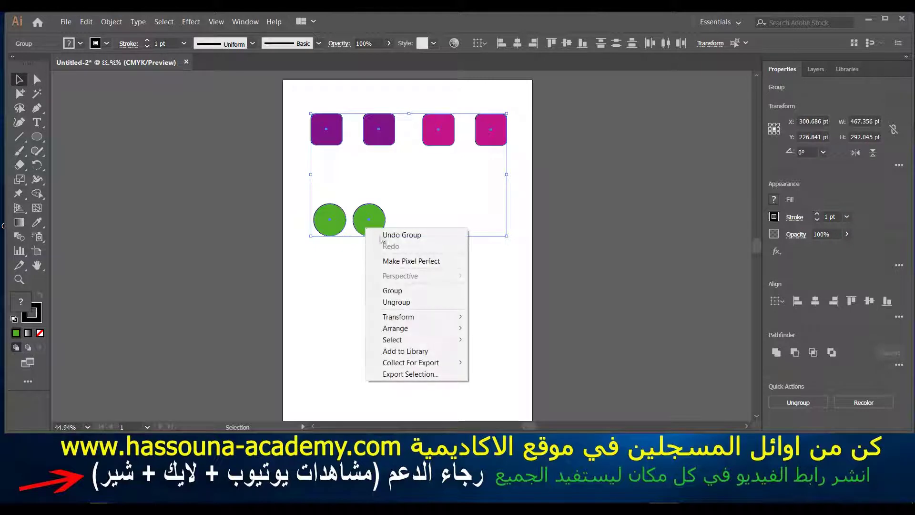
left_click(389, 290)
left_click(425, 321)
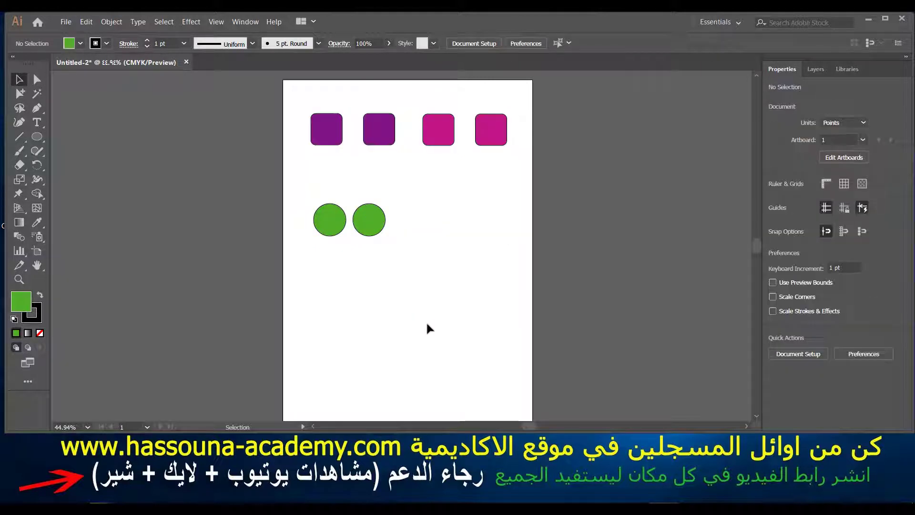
left_click(326, 140)
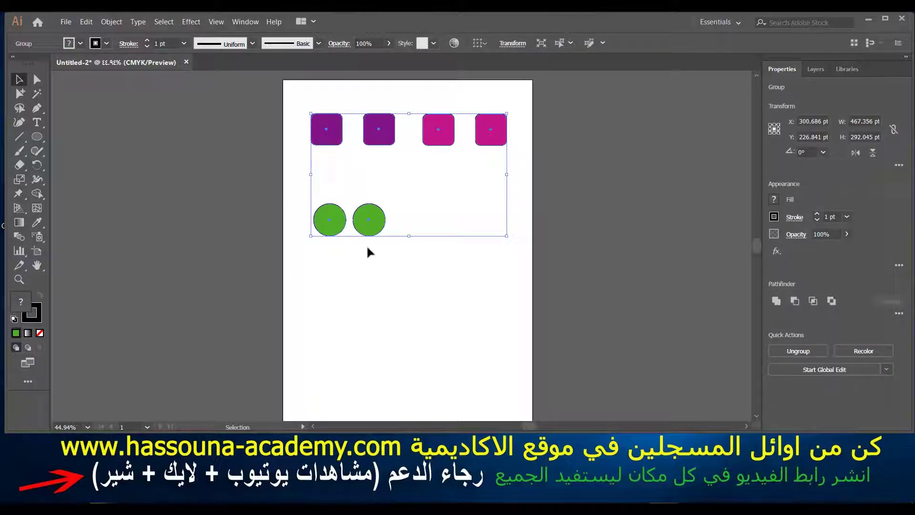
left_click(367, 247)
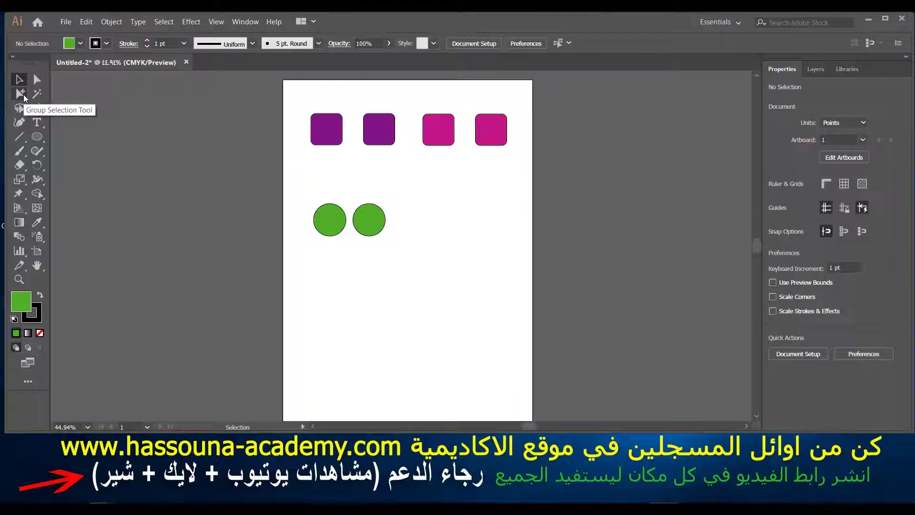
Step: Select each of the four squares individually with the Group Selection tool
left_click(23, 94)
left_click(328, 139)
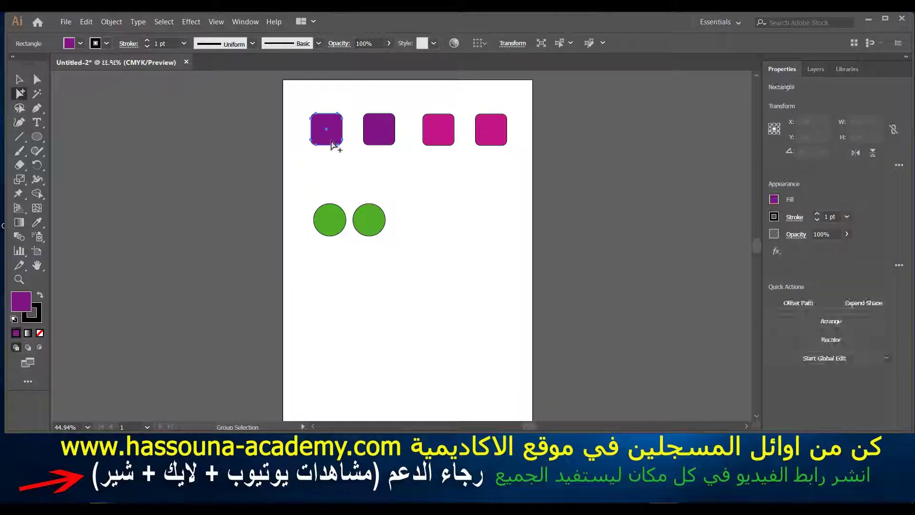
left_click(377, 133)
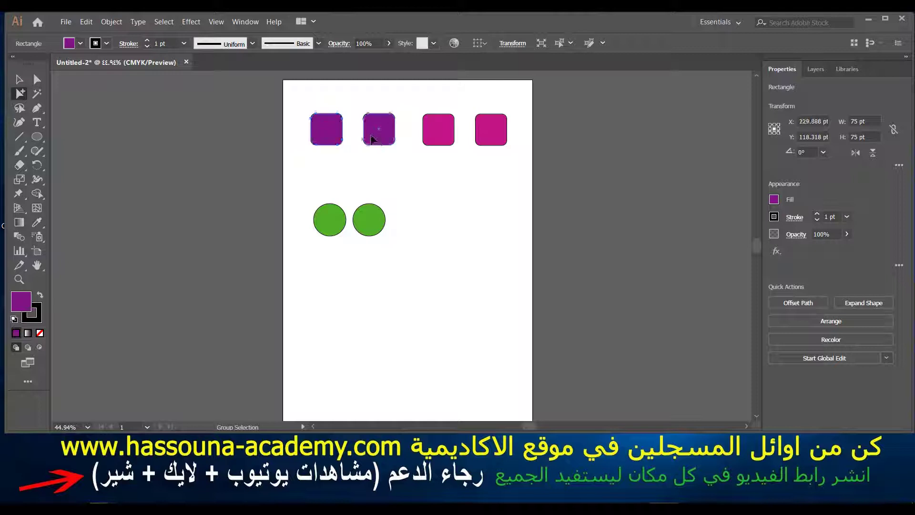
left_click(441, 140)
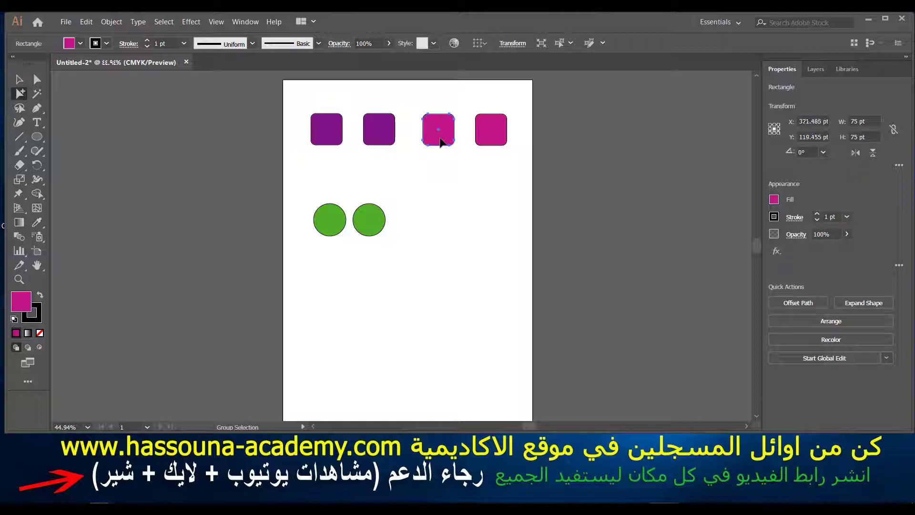
left_click(489, 134)
left_click(424, 204)
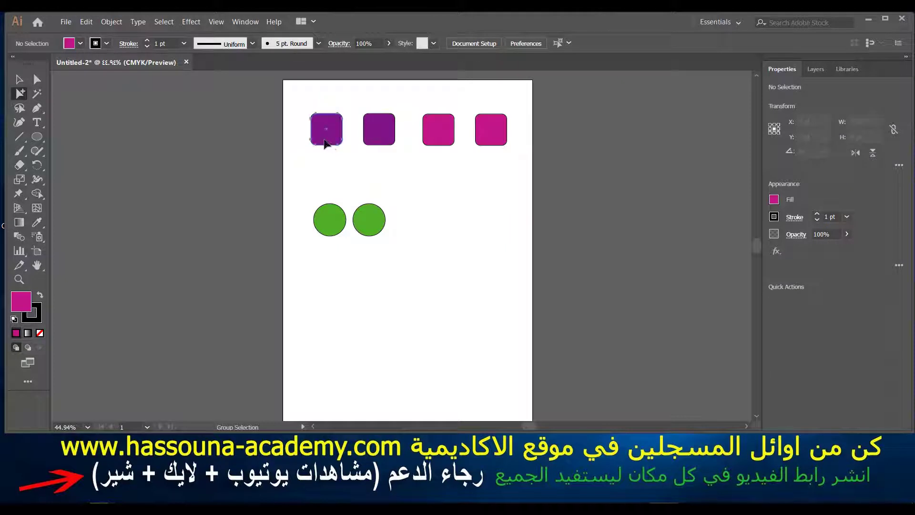
Step: Select the 200.379 × 75 pt purple pair group by clicking a square twice, then zoom to 100%
left_click(326, 142)
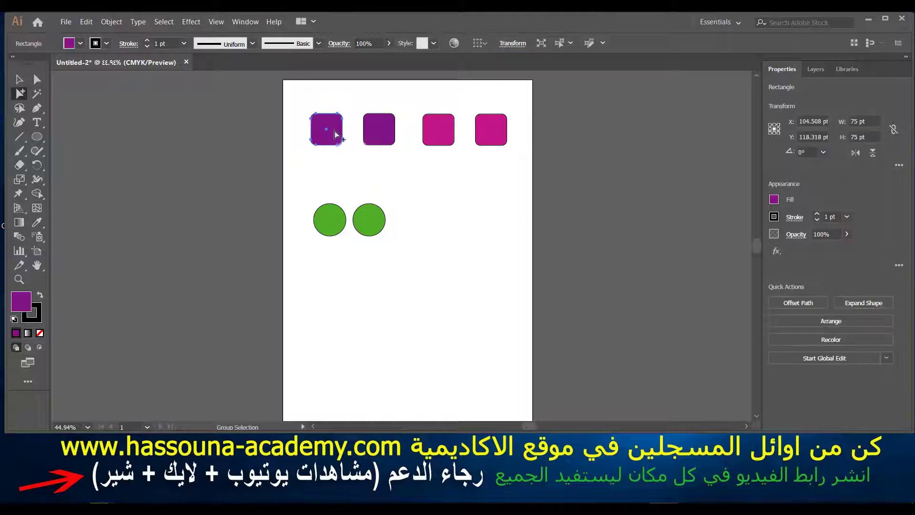
left_click(493, 291)
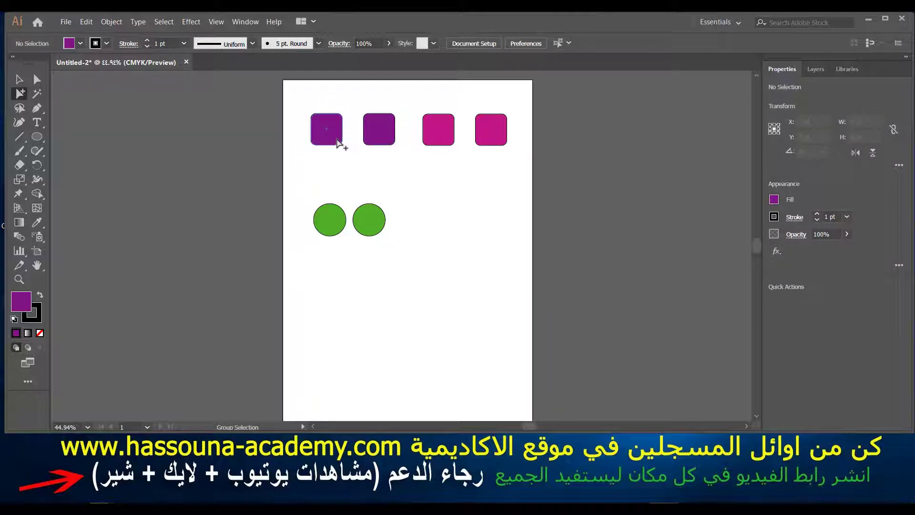
left_click(338, 142)
left_click(337, 142)
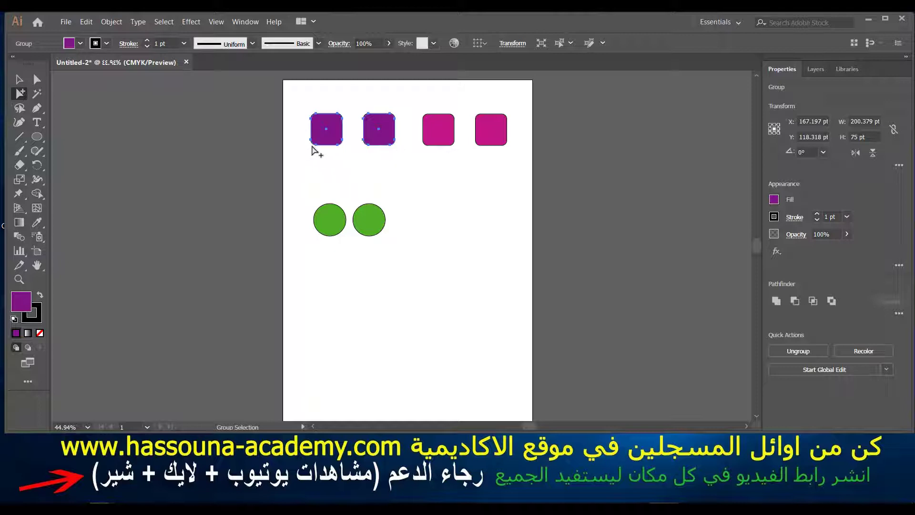
left_click(505, 339)
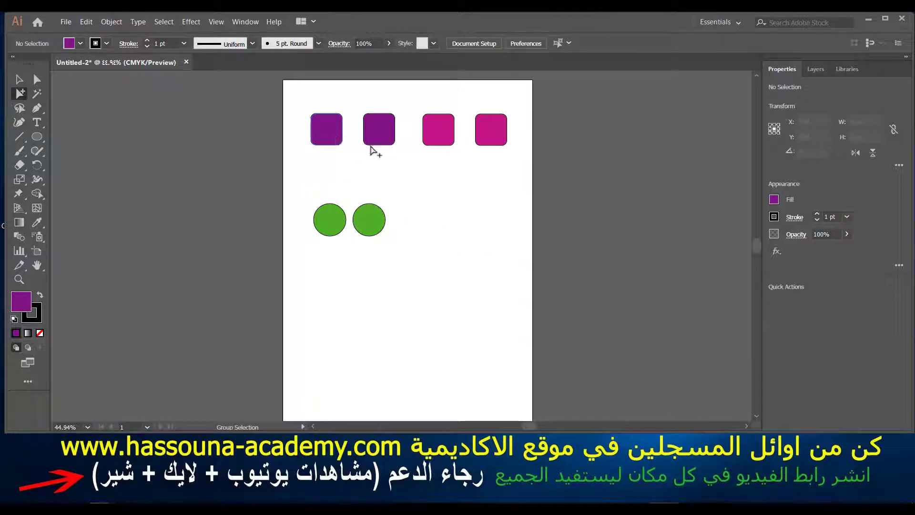
key("ctrl+1")
left_click_drag(427, 166, 425, 218)
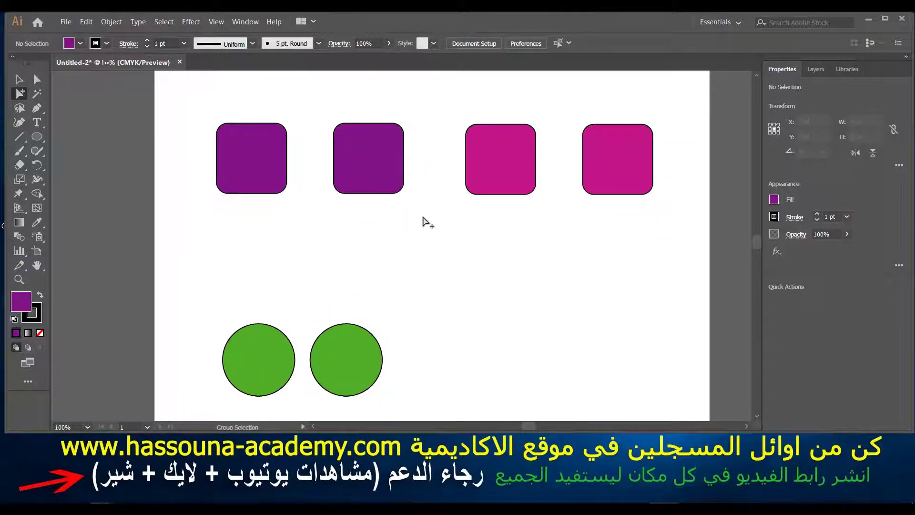
left_click(267, 184)
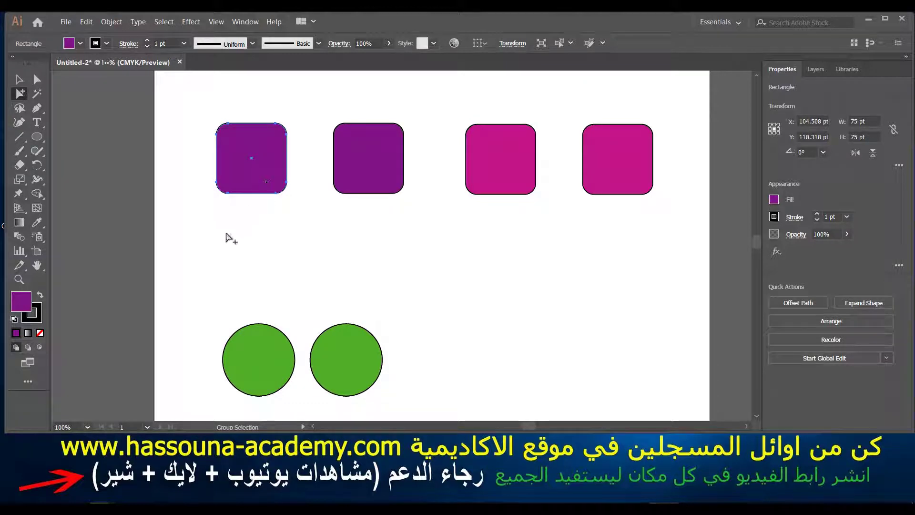
left_click(184, 286)
left_click(263, 176)
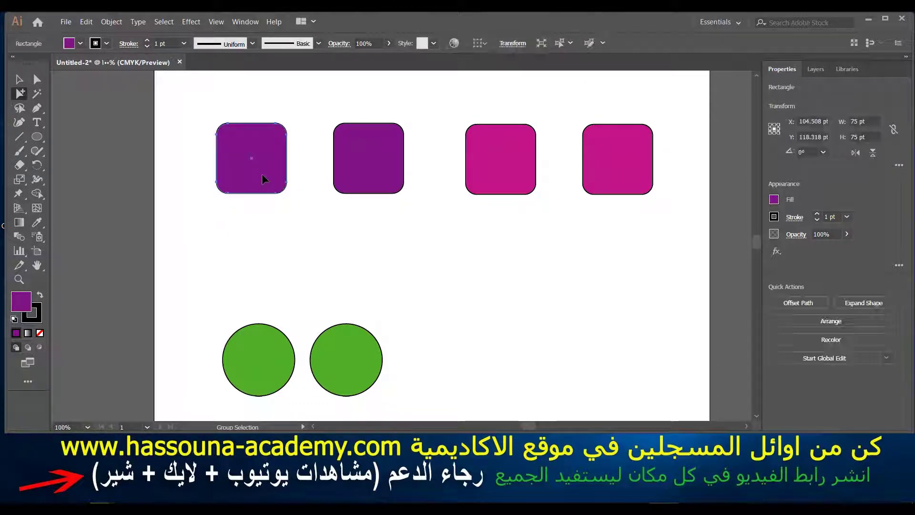
left_click(263, 176)
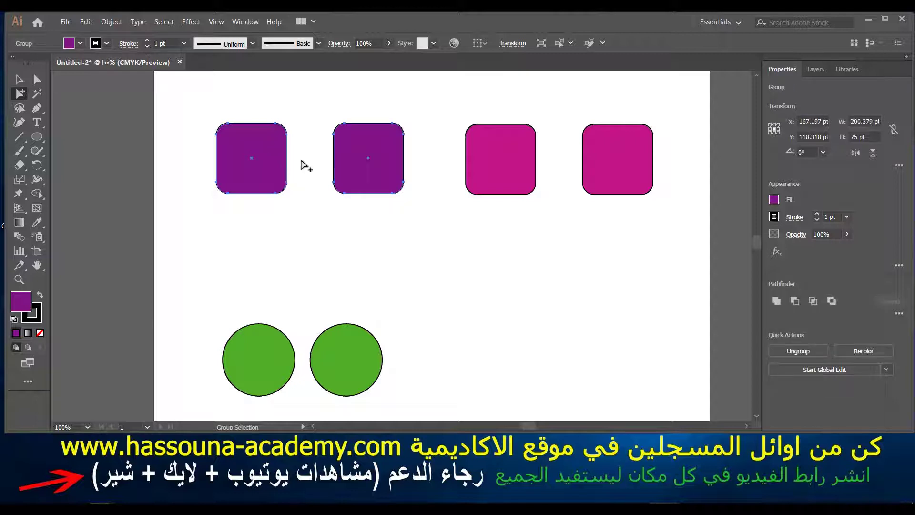
left_click(204, 275)
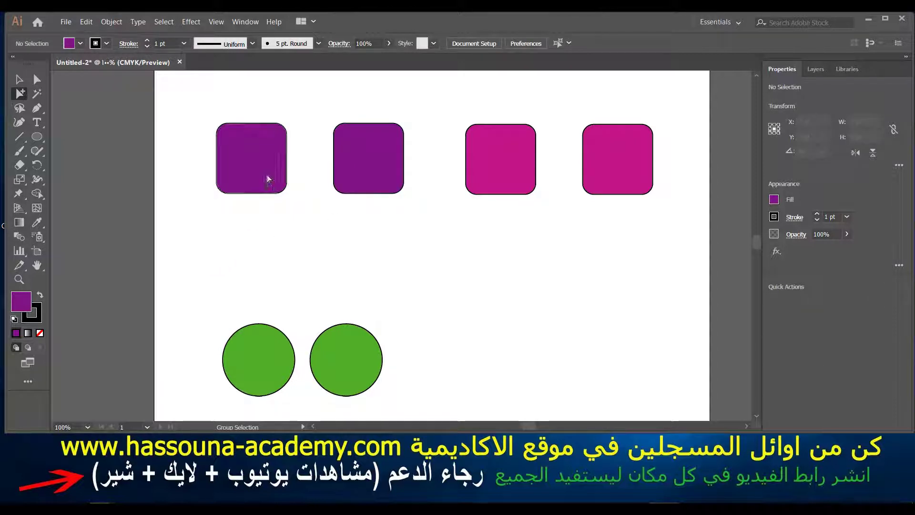
left_click(266, 178)
left_click(266, 177)
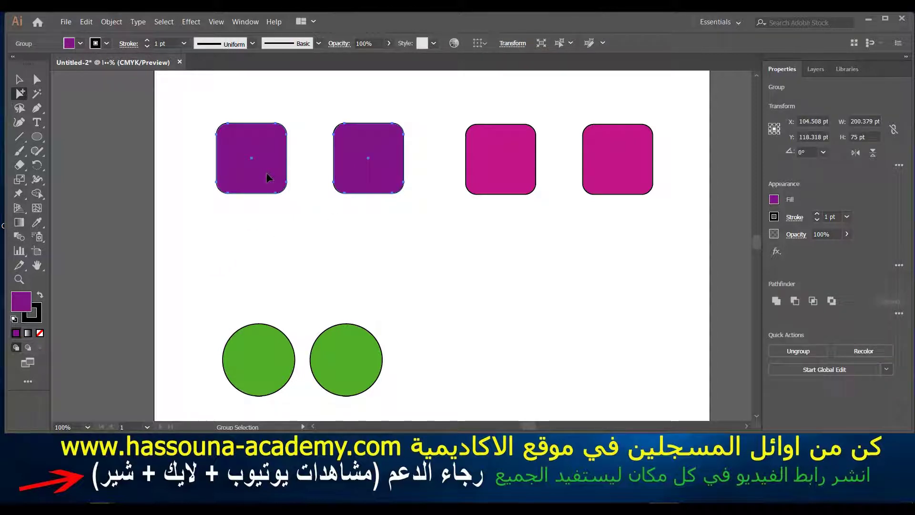
left_click(266, 177)
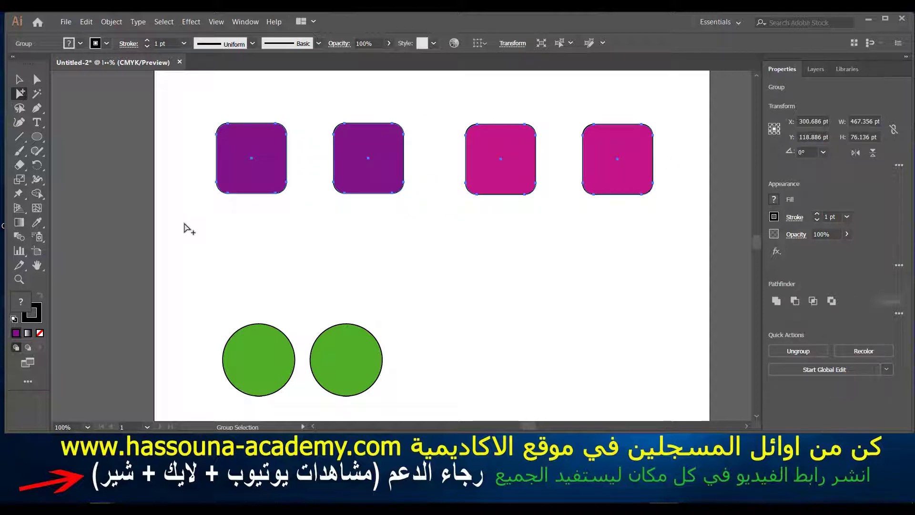
left_click(231, 221)
left_click(281, 187)
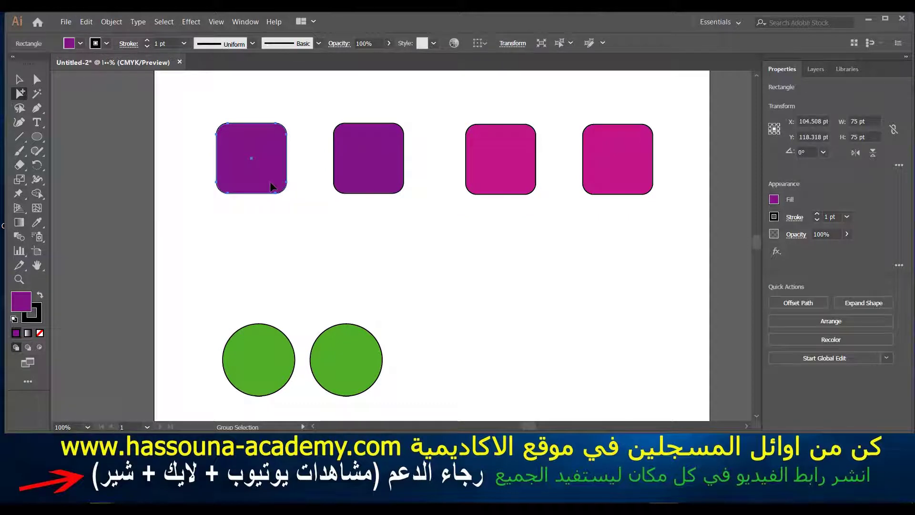
left_click(272, 186)
left_click(272, 186)
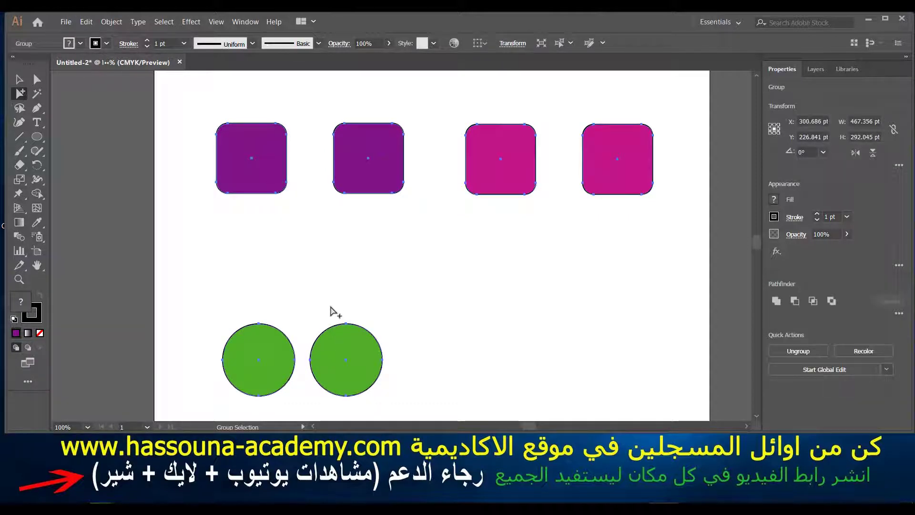
left_click(174, 190)
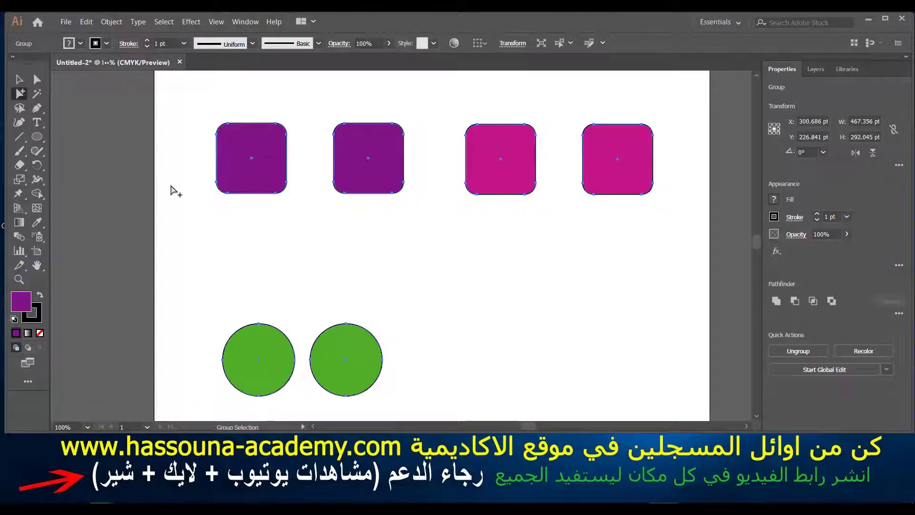
left_click(248, 185)
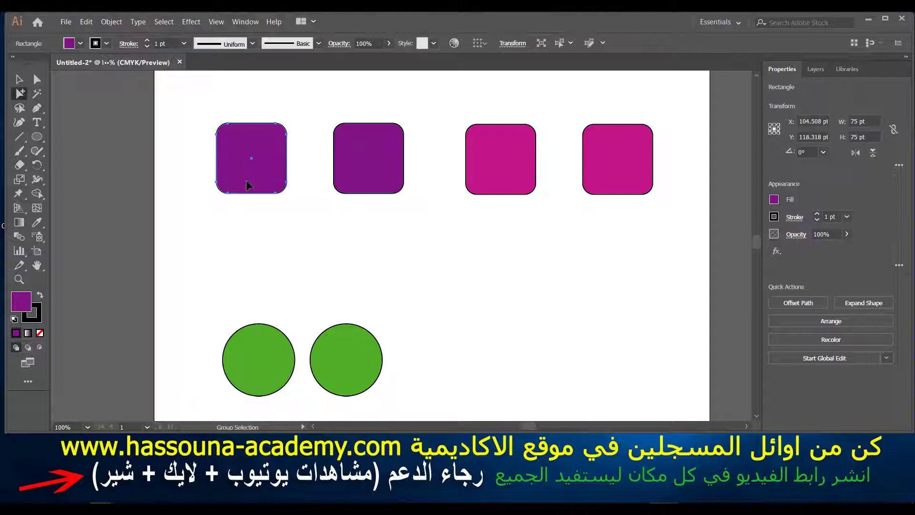
left_click(247, 185)
left_click(247, 184)
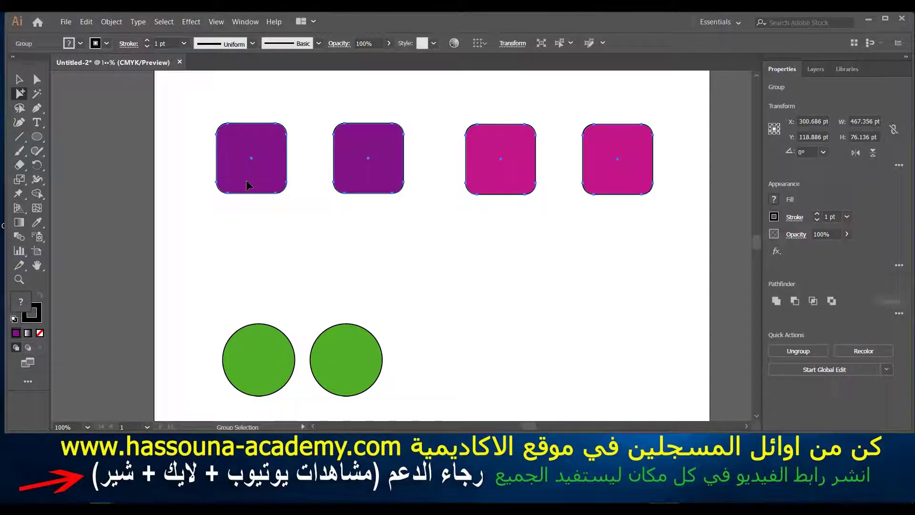
left_click(186, 160)
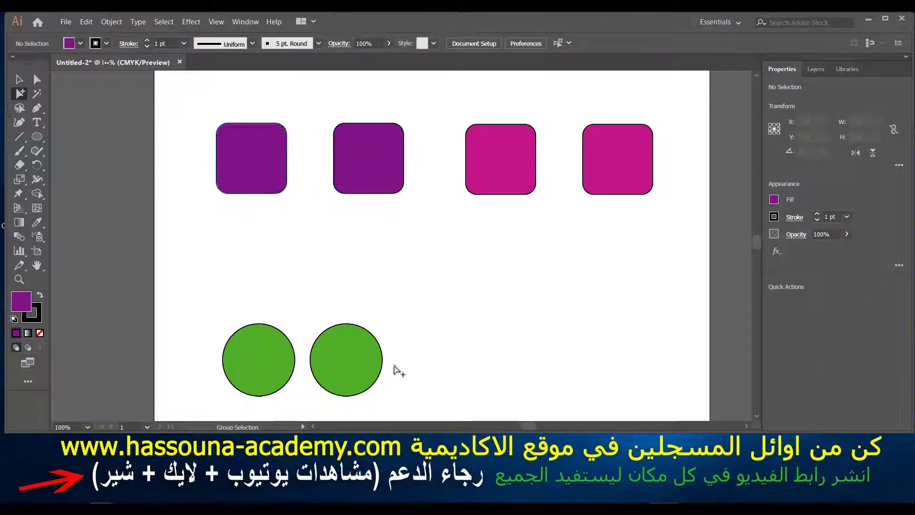
left_click(363, 377)
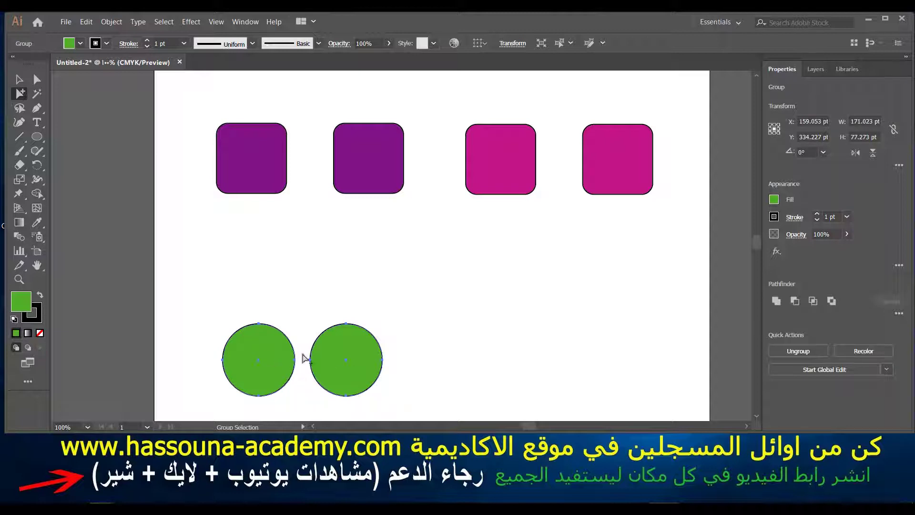
key("ctrl+a")
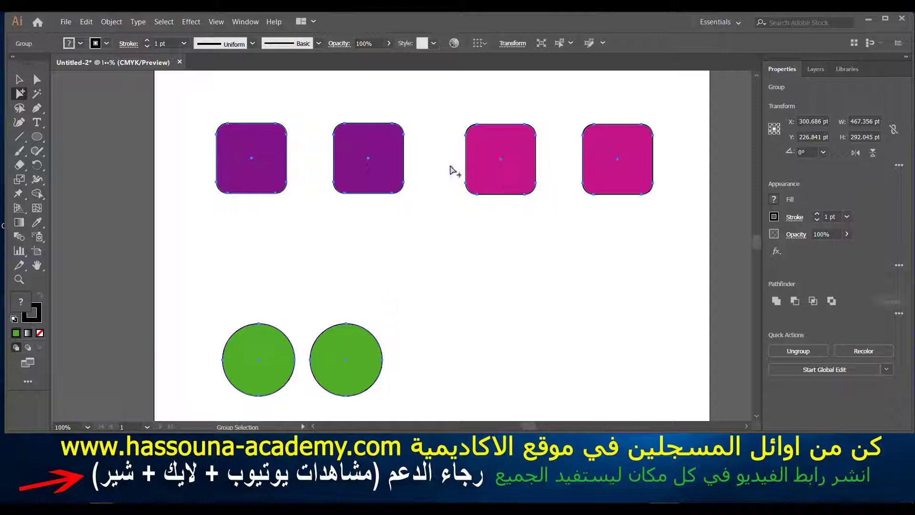
left_click(189, 219)
left_click(262, 173)
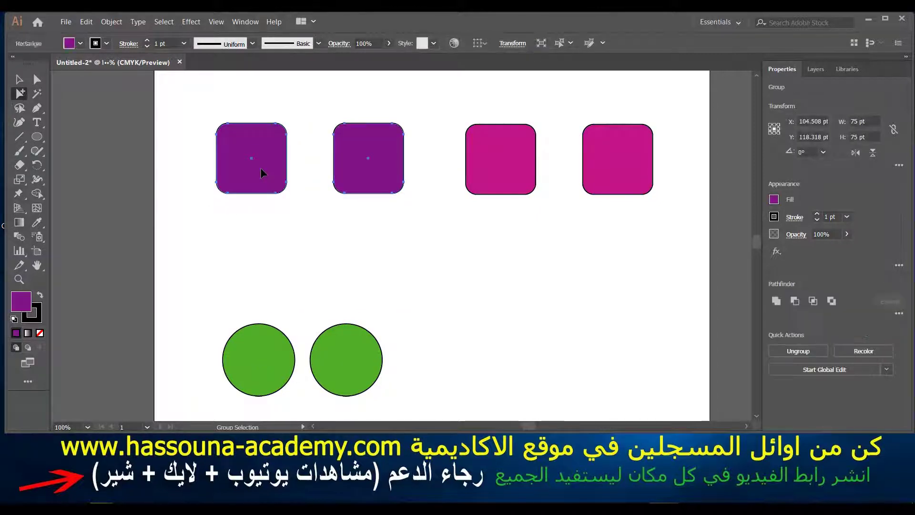
left_click(524, 186, "shift")
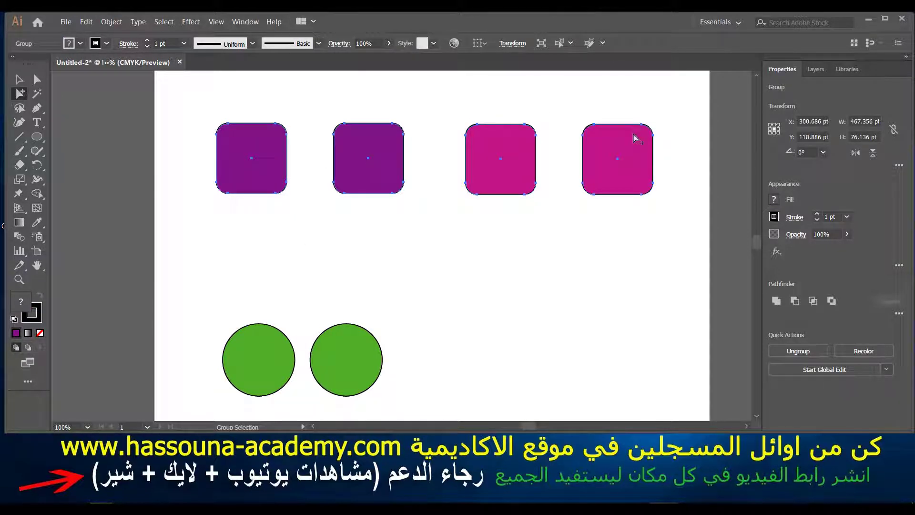
left_click_drag(215, 405, 341, 280)
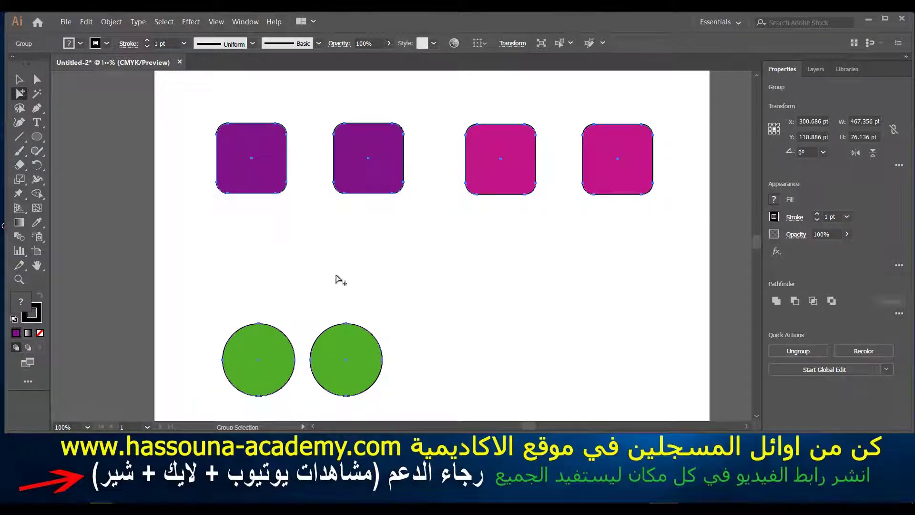
left_click(184, 269)
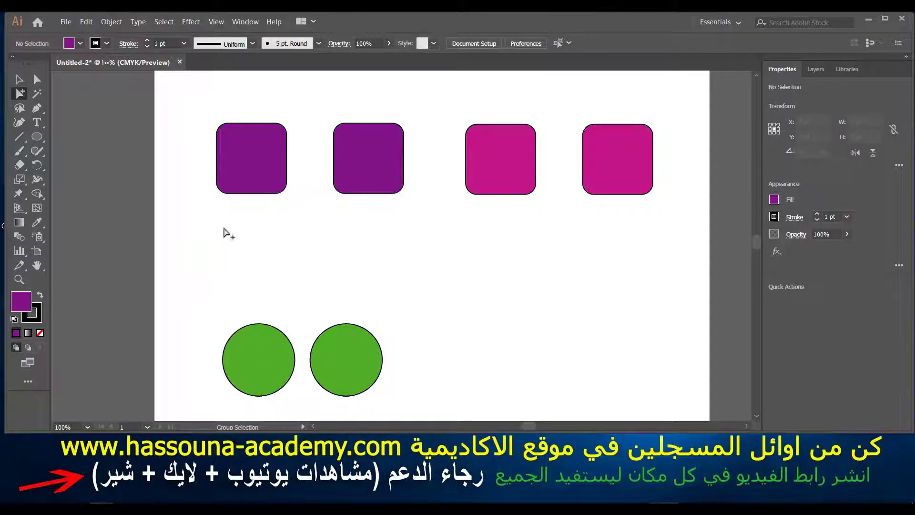
left_click(265, 187)
key("ctrl+a")
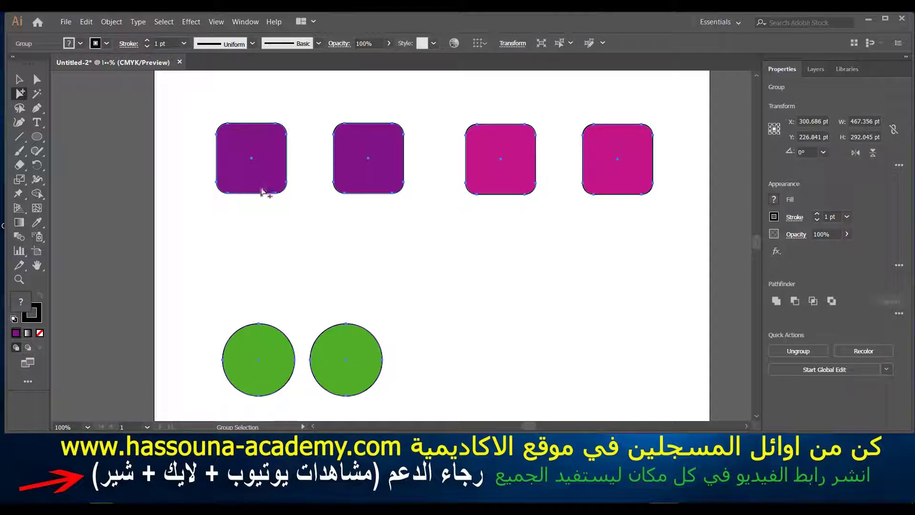
left_click(172, 239)
left_click(251, 187)
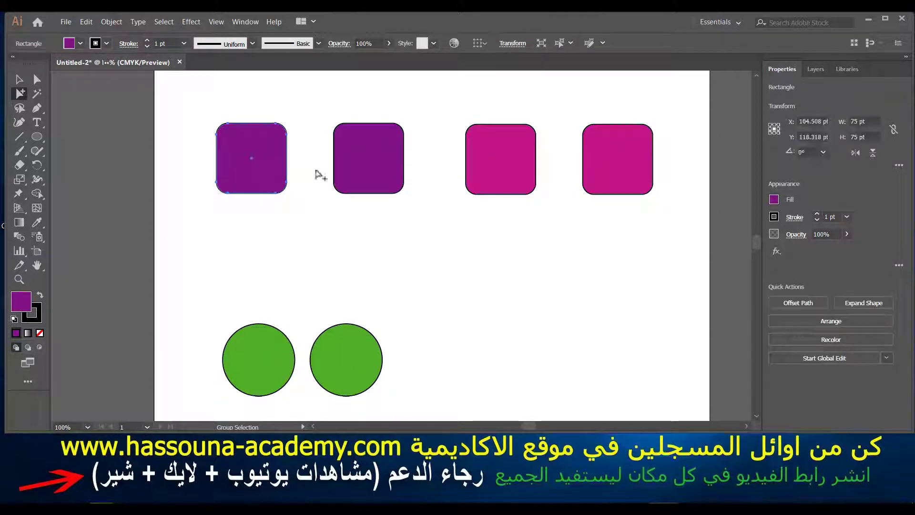
left_click(353, 173)
left_click(491, 175)
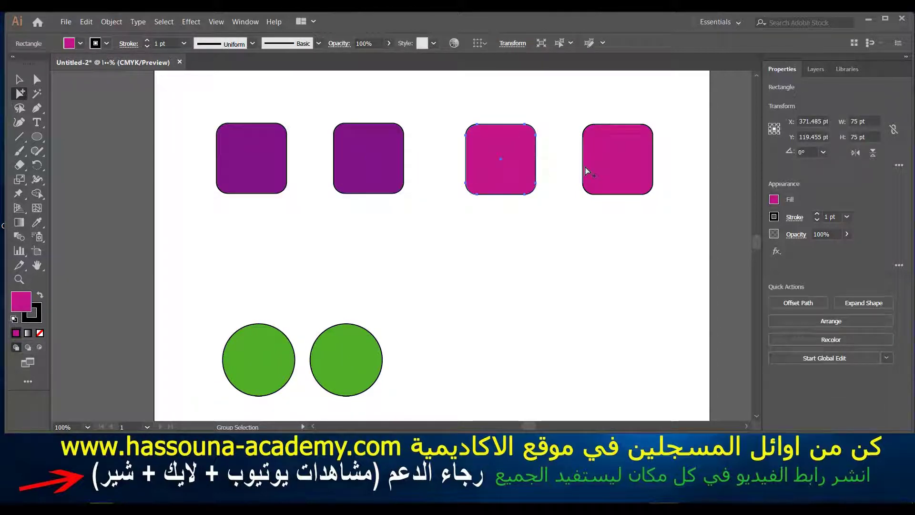
left_click(591, 179)
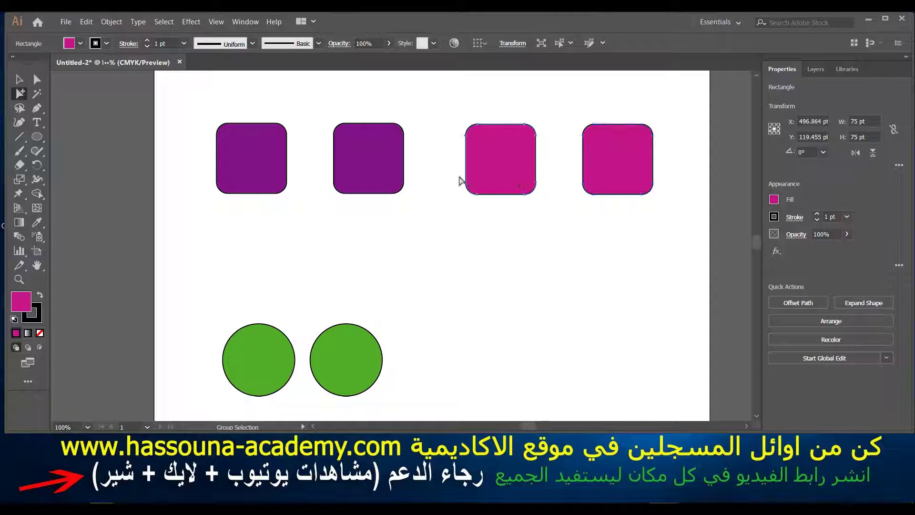
left_click(370, 171)
left_click_drag(374, 178, 375, 167)
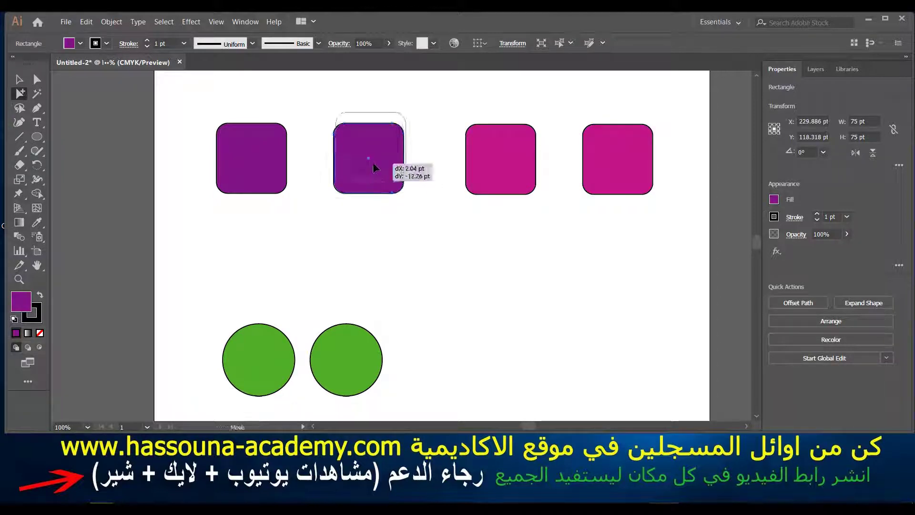
key("ctrl+z")
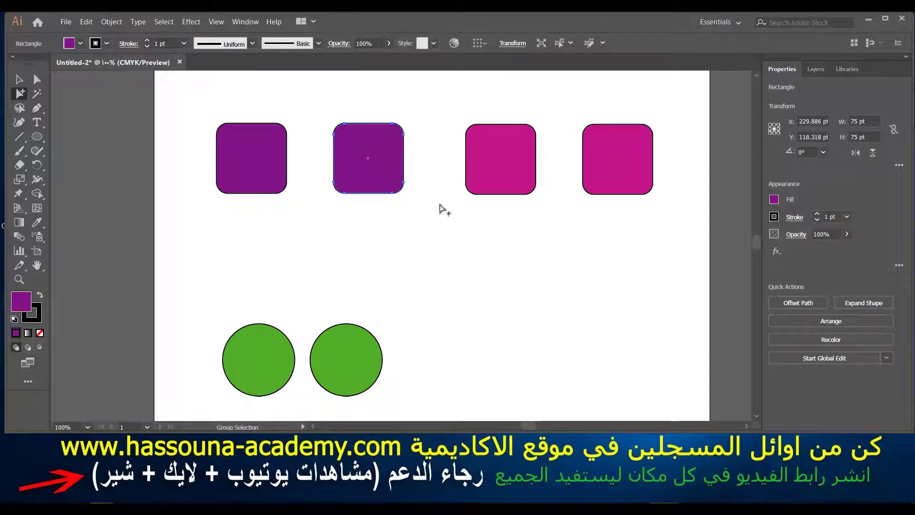
left_click(157, 239)
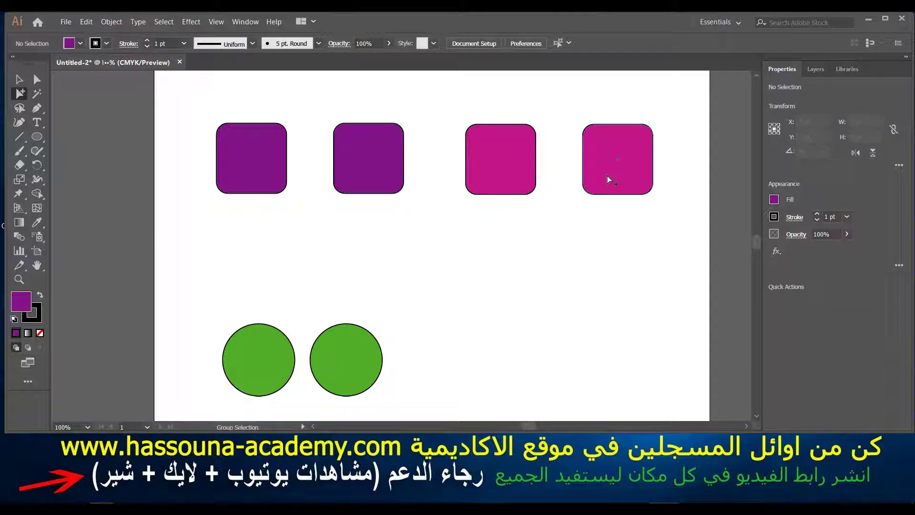
double_click(609, 180)
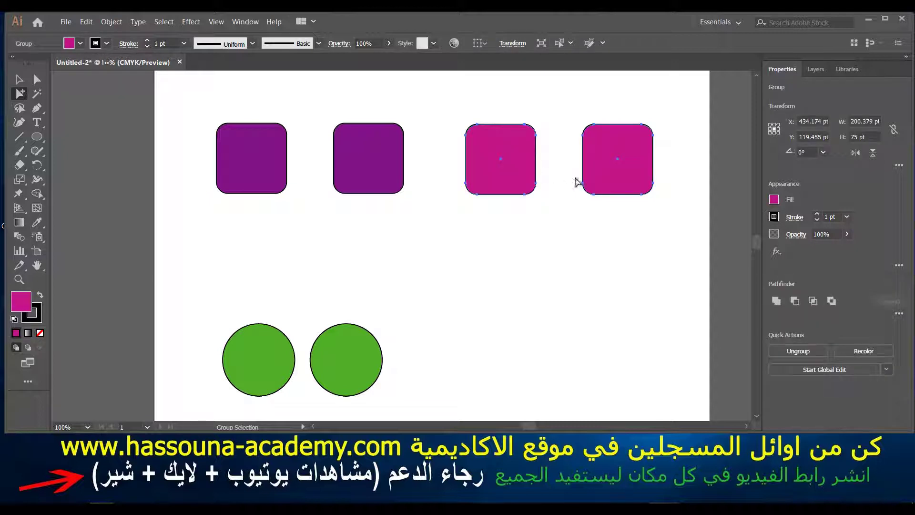
left_click(588, 176)
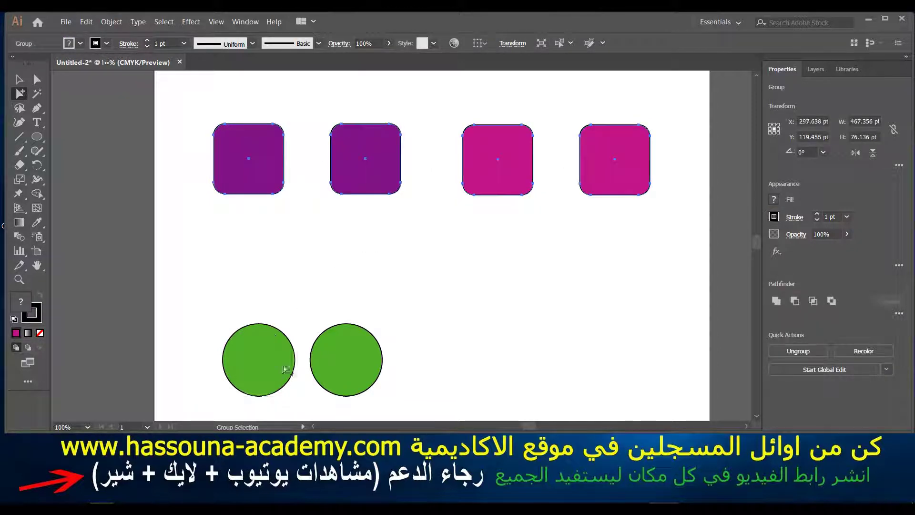
left_click(607, 185)
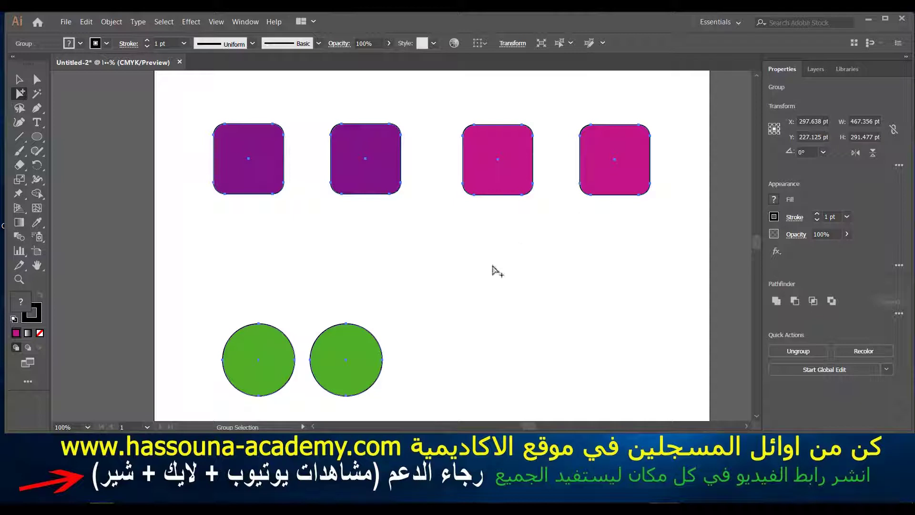
left_click(509, 273)
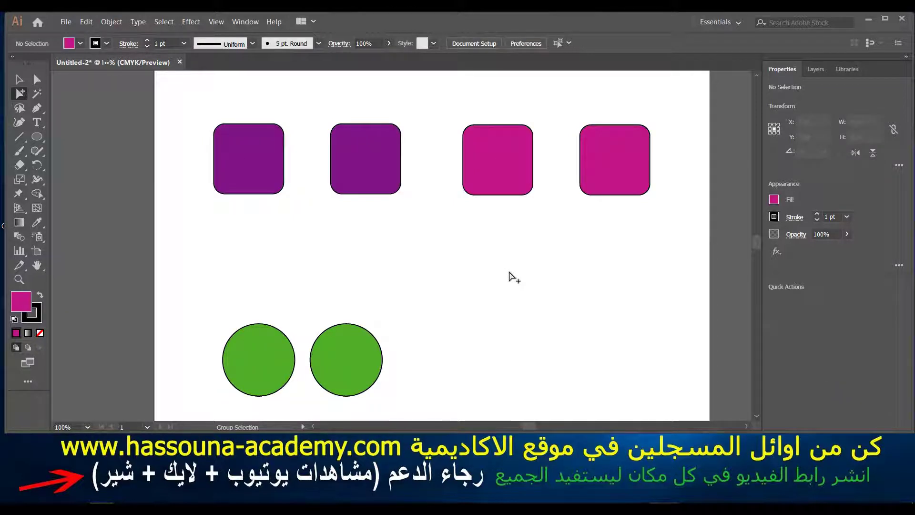